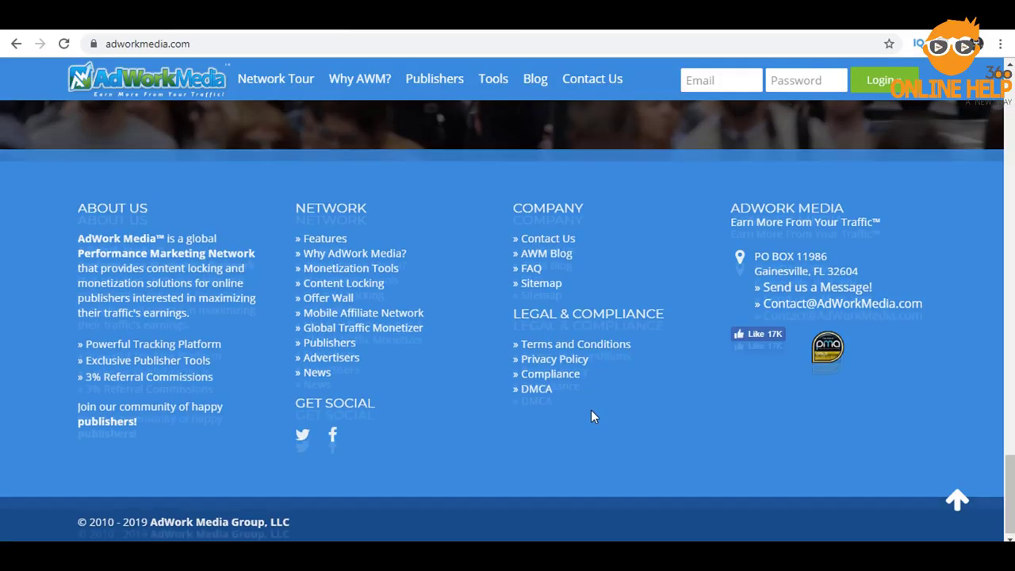
Examine the AdWork Media homepage from its header to the company, legal and copyright information in the footer.
scroll(593, 412, "up", 15)
scroll(592, 412, "up", 5)
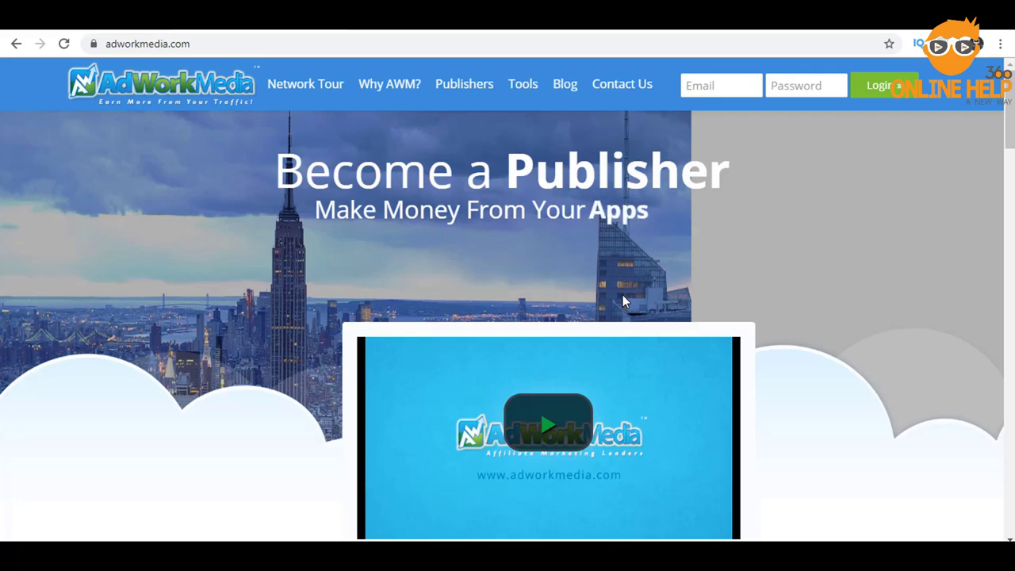
scroll(622, 408, "down", 5)
scroll(608, 433, "down", 20)
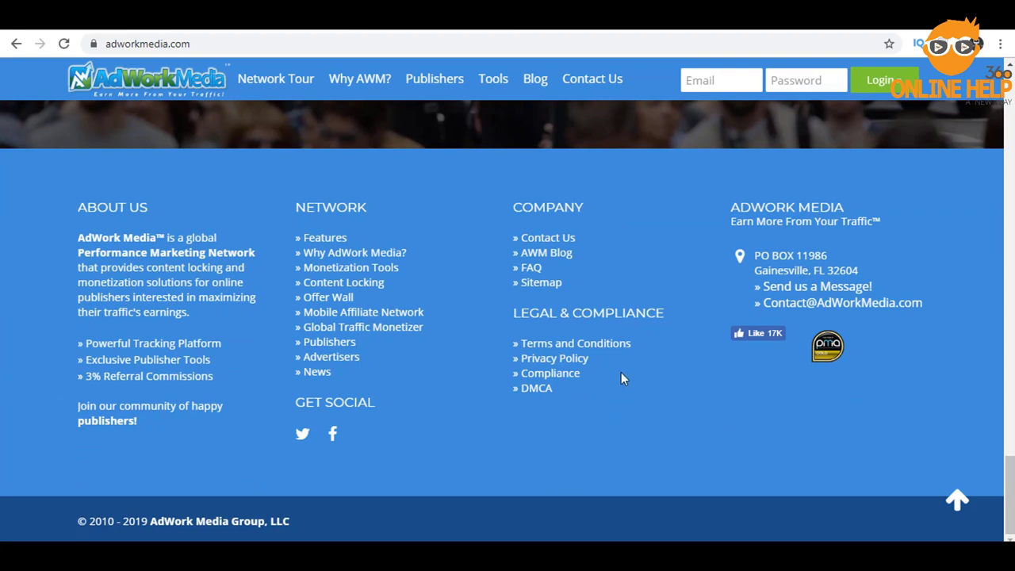
left_click_drag(89, 525, 116, 527)
scroll(399, 522, "up", 20)
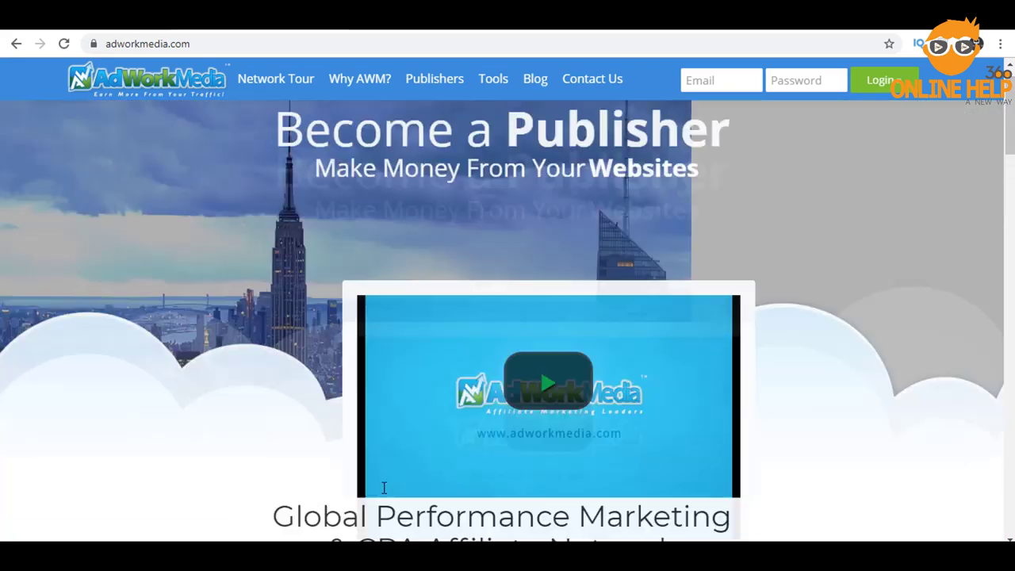
Open the quick sign-up form for publishers from the homepage's Publishers section.
scroll(617, 320, "down", 8)
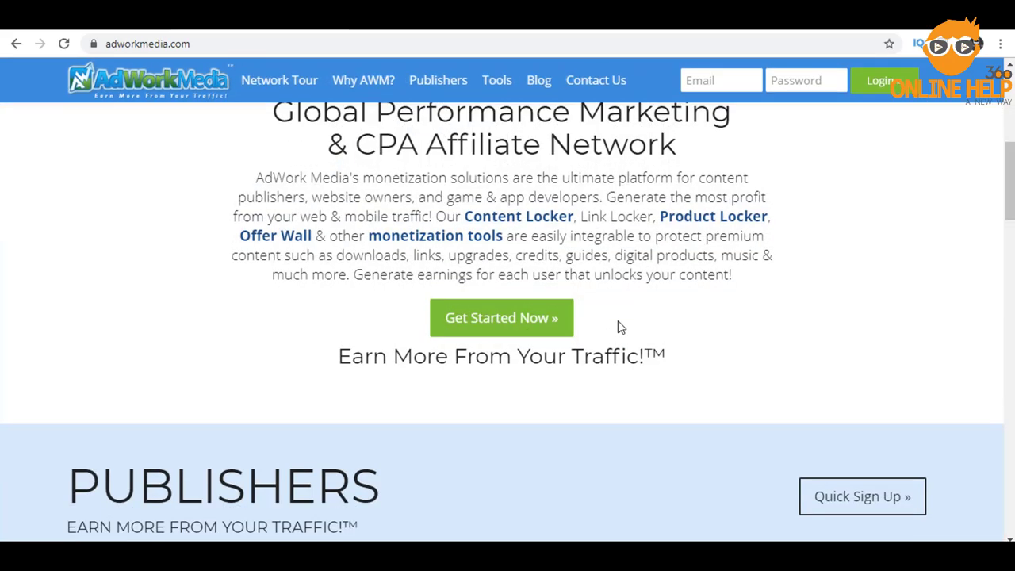
scroll(638, 344, "down", 4)
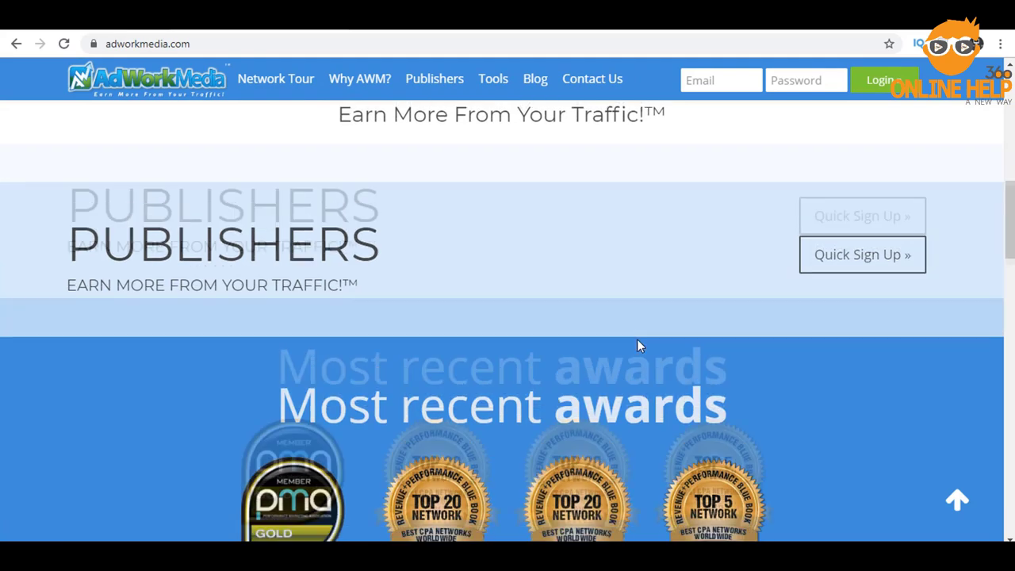
scroll(817, 356, "up", 5)
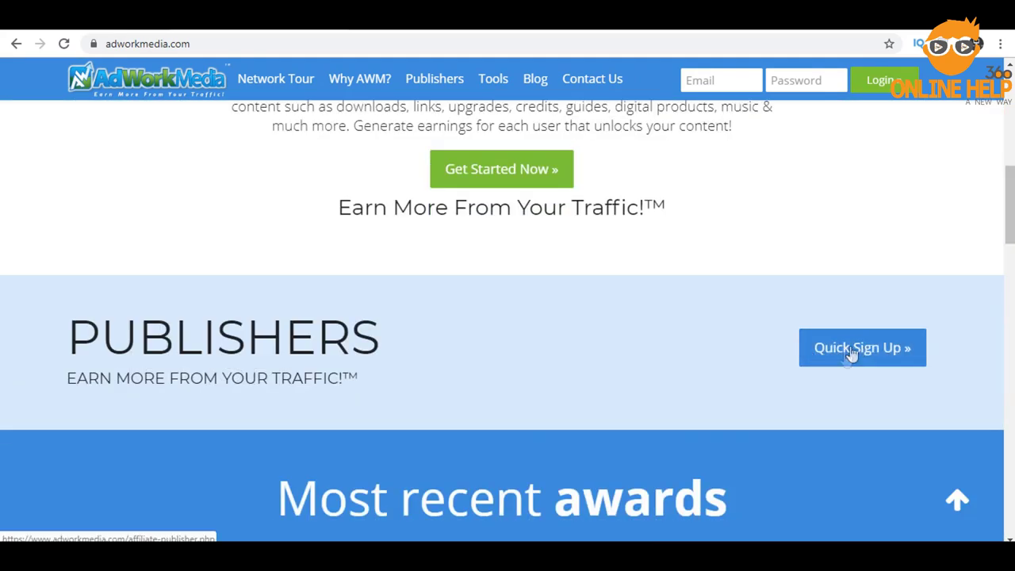
left_click(845, 349)
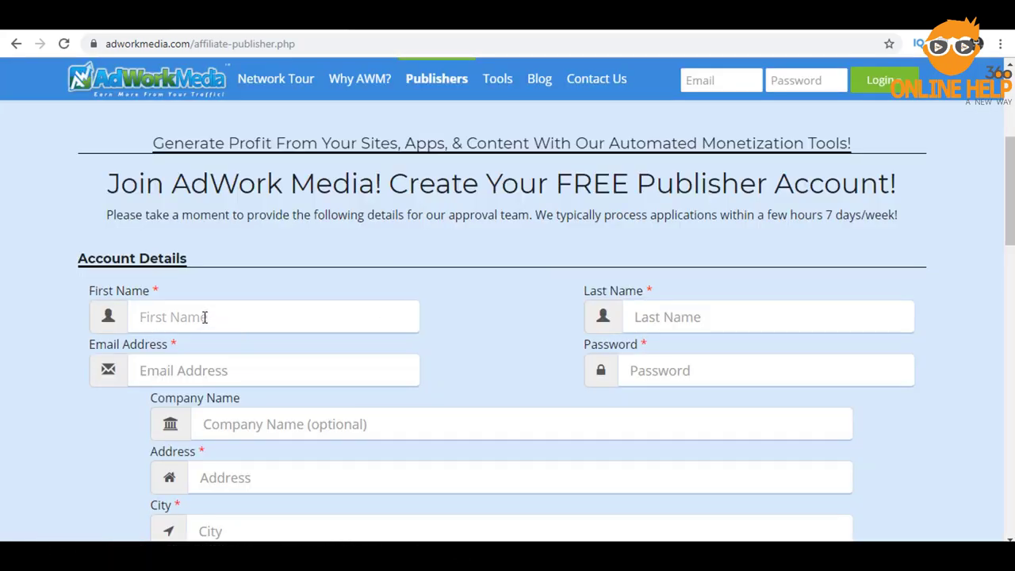
Review the account details fields and set the IM type to Skype, leaving the screen name blank.
scroll(476, 321, "down", 1)
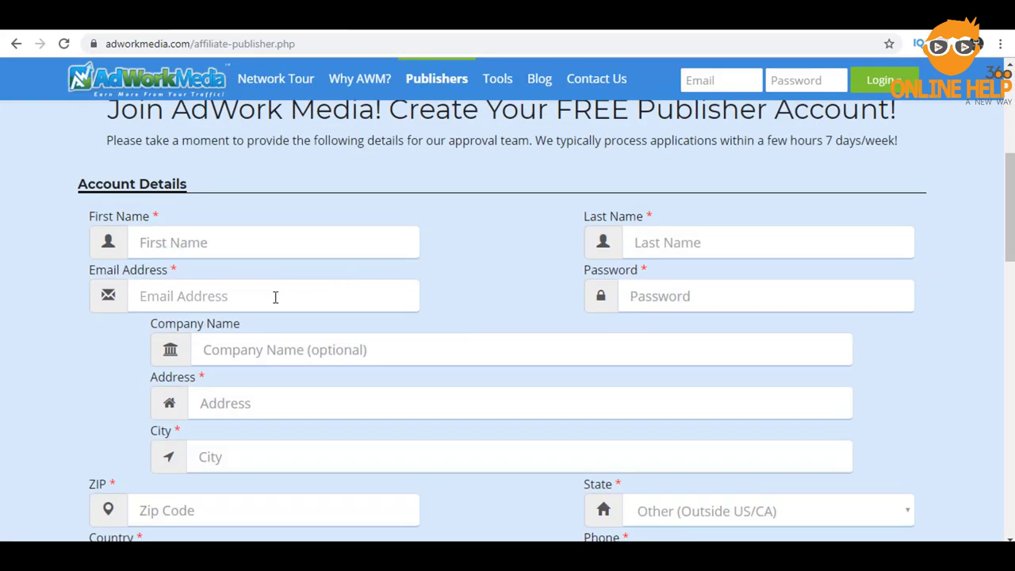
scroll(471, 274, "down", 1)
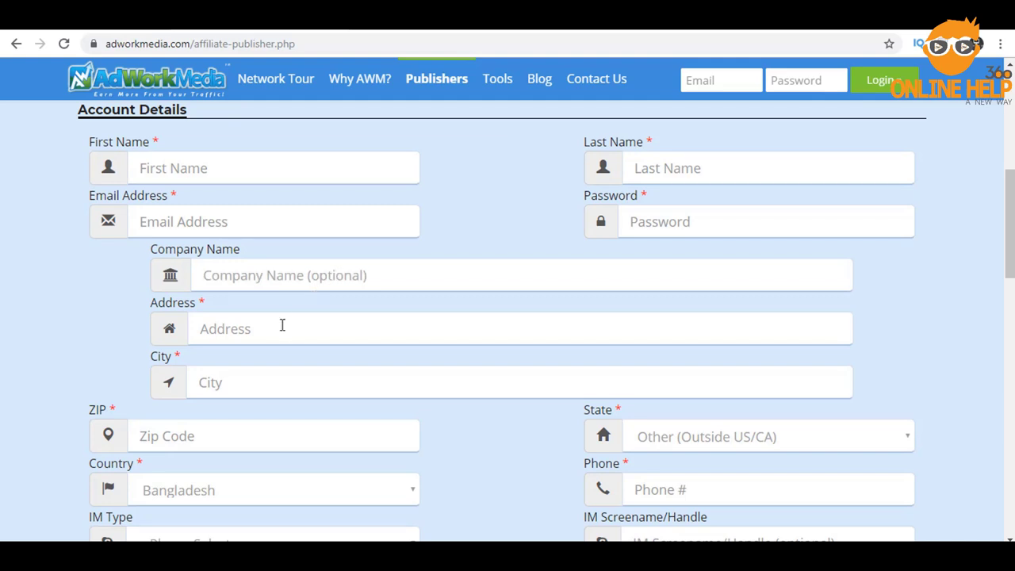
scroll(293, 329, "down", 1)
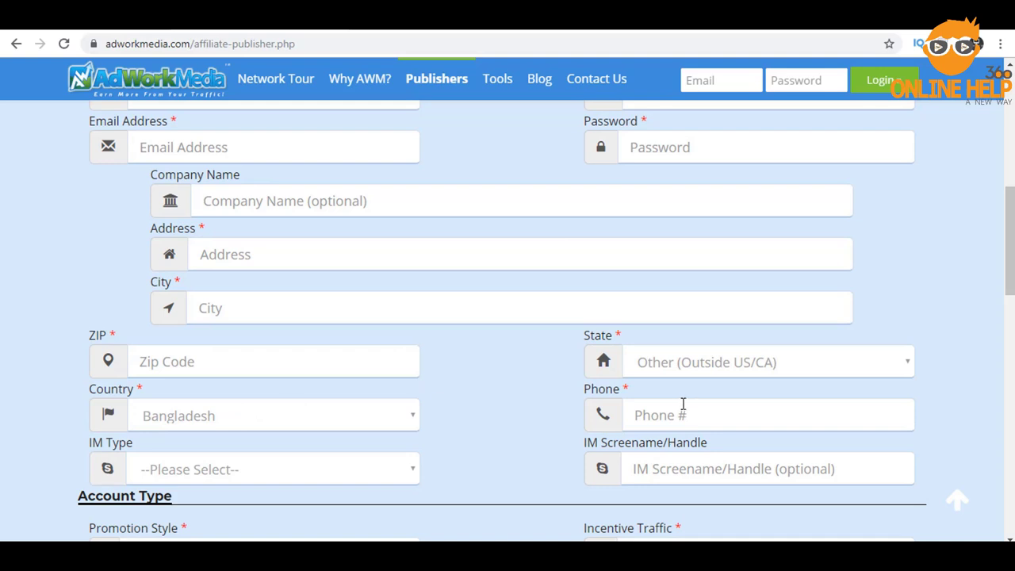
left_click(310, 472)
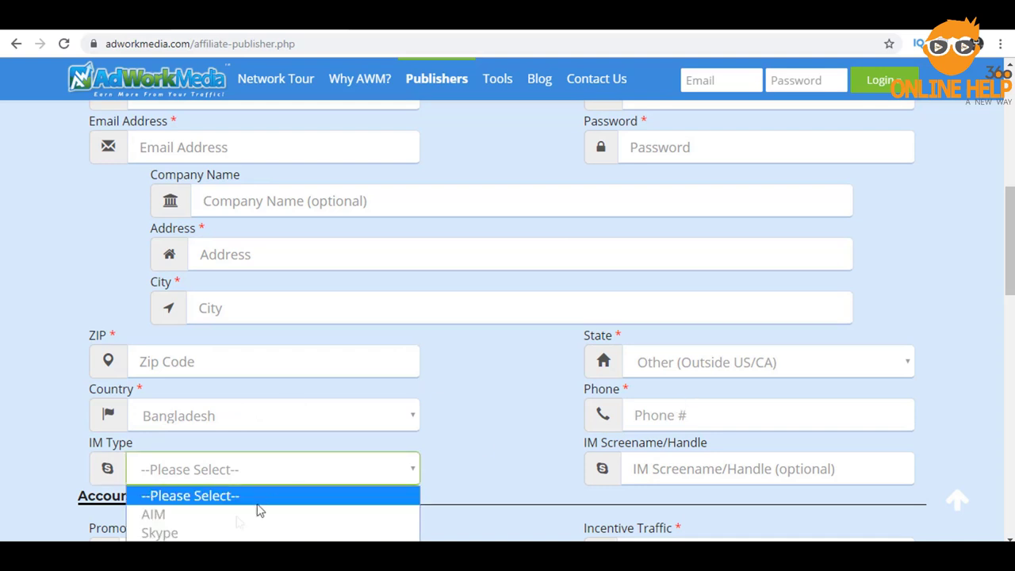
left_click(209, 534)
left_click(725, 469)
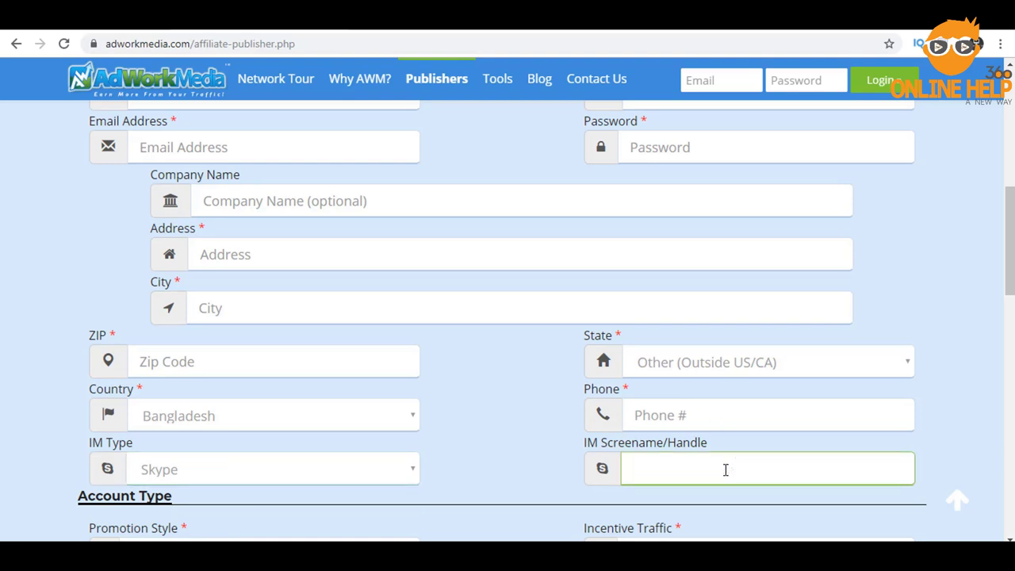
key("Tab")
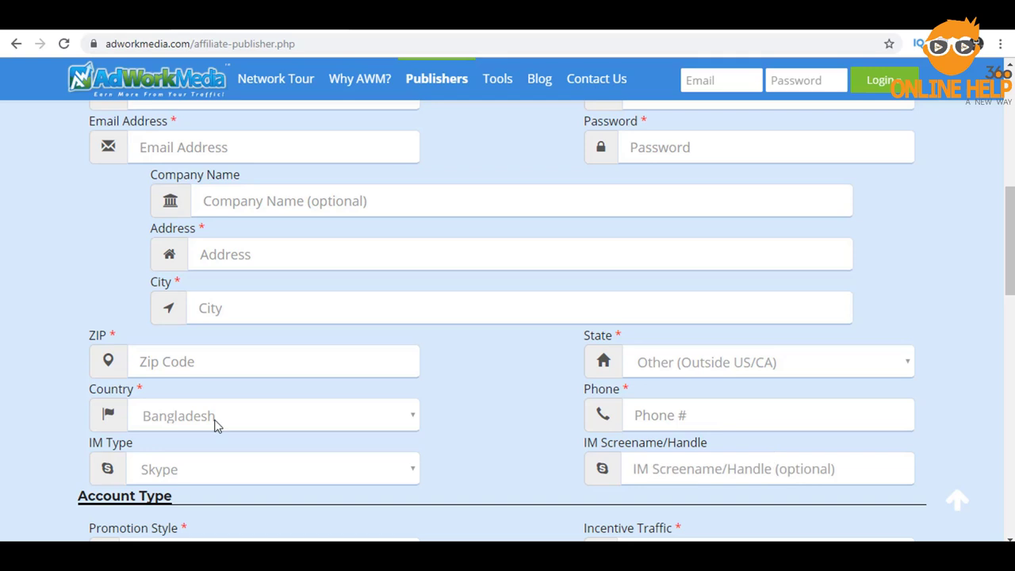
Check the State choices and keep Other (Outside US/CA) selected.
left_click(735, 362)
left_click(736, 362)
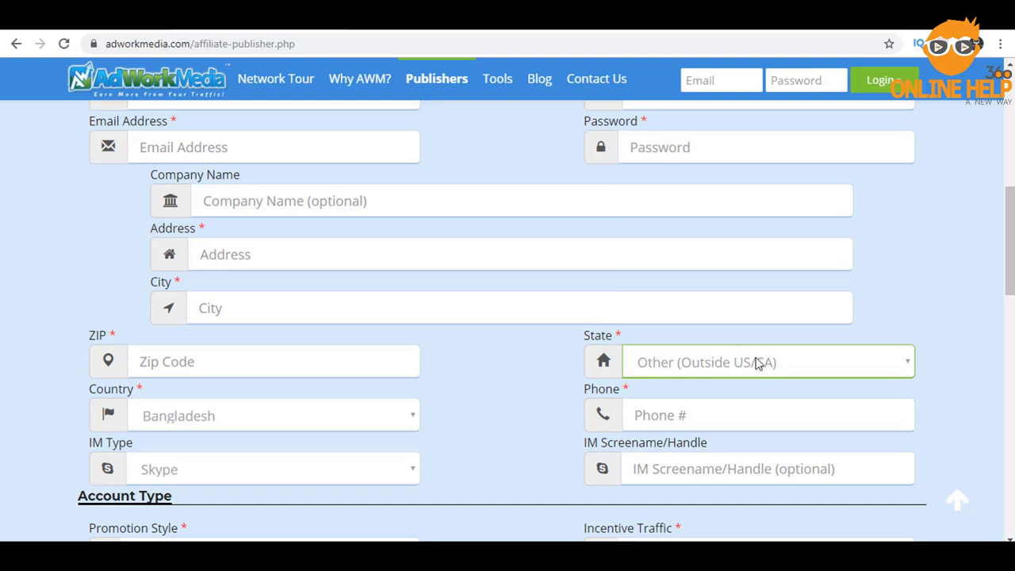
left_click(757, 362)
Set the promotion style to Website and keep incentive traffic at Yes in the account type section.
scroll(714, 214, "down", 2)
scroll(726, 215, "down", 1)
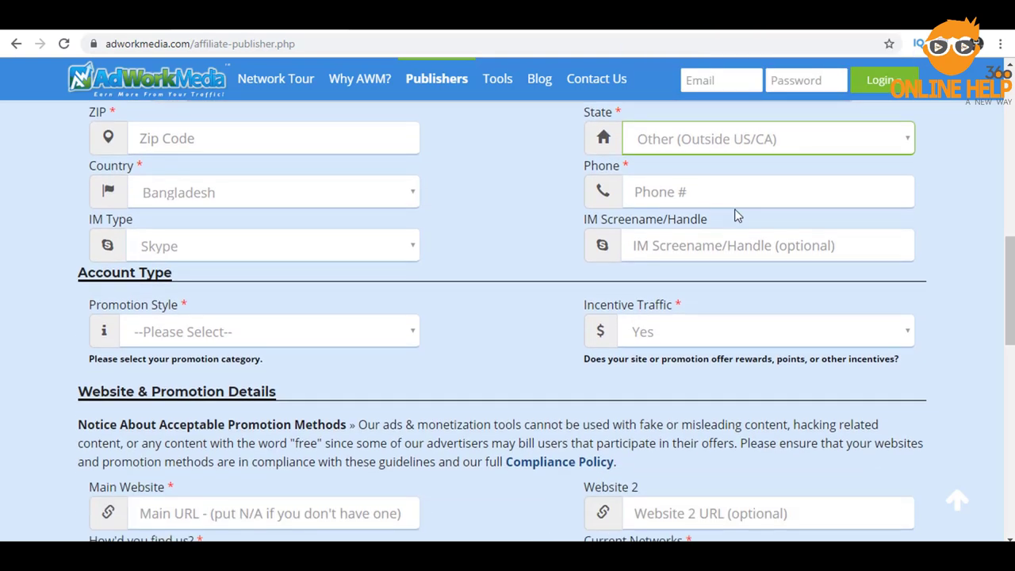
scroll(245, 299, "down", 1)
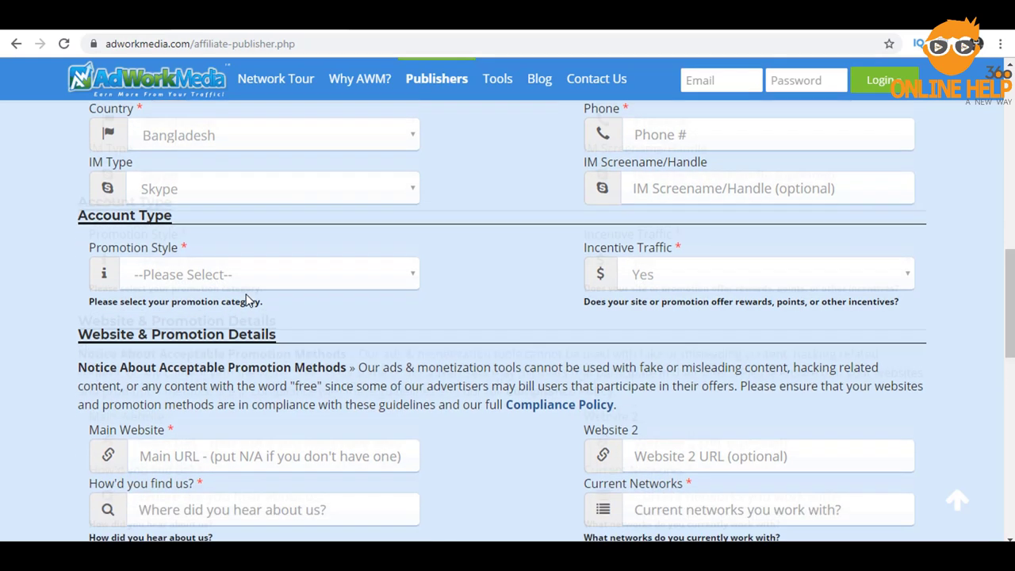
left_click(238, 260)
left_click(200, 341)
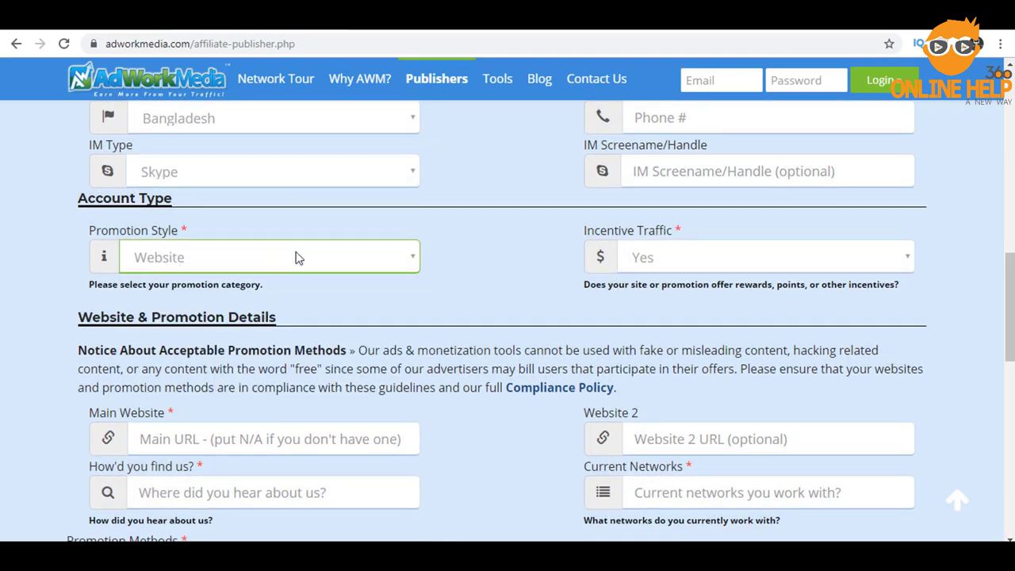
left_click(668, 260)
left_click(669, 259)
Review the website and network fields, and describe the promotion methods as "i want to promote my offer using website".
scroll(190, 214, "down", 3)
left_click(191, 214)
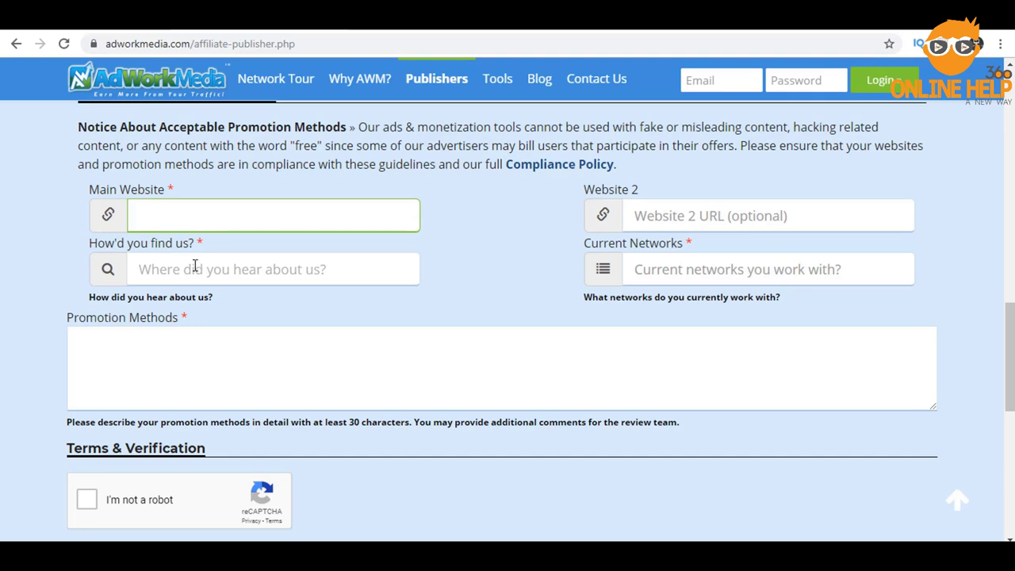
left_click(709, 270)
scroll(709, 270, "down", 2)
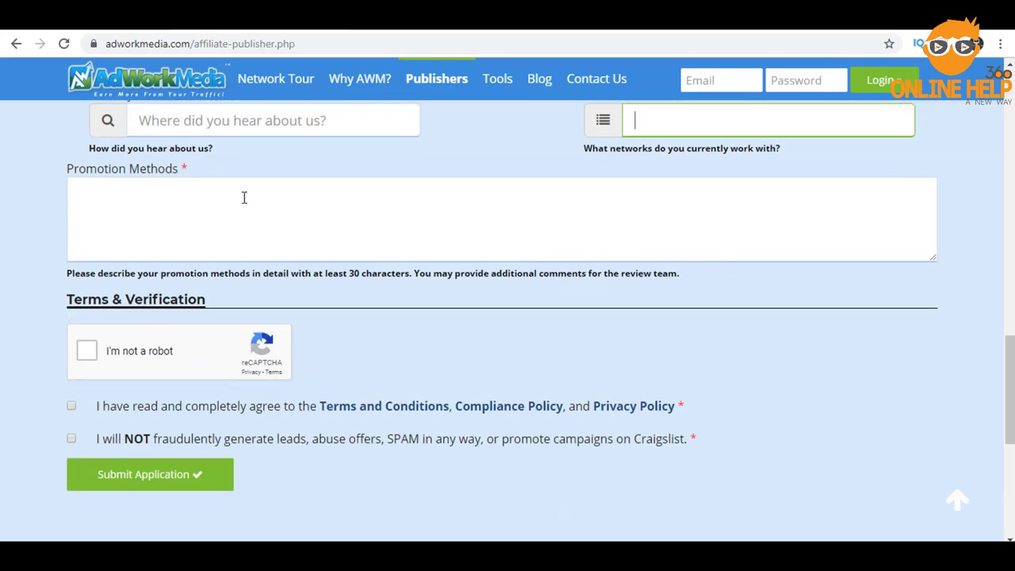
left_click(244, 198)
type("I want to promote my offer using website")
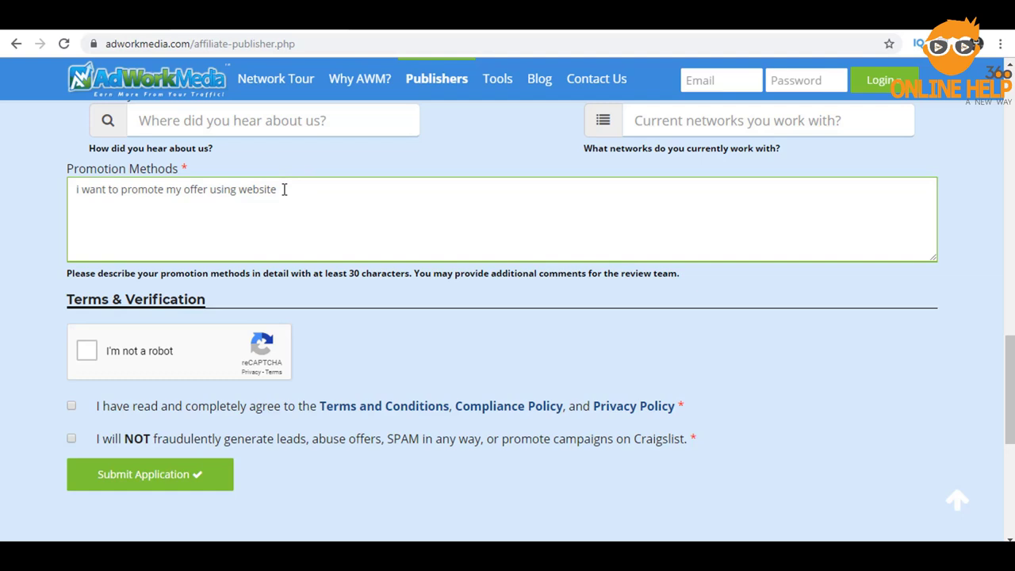
left_click_drag(312, 273, 407, 273)
left_click(381, 274)
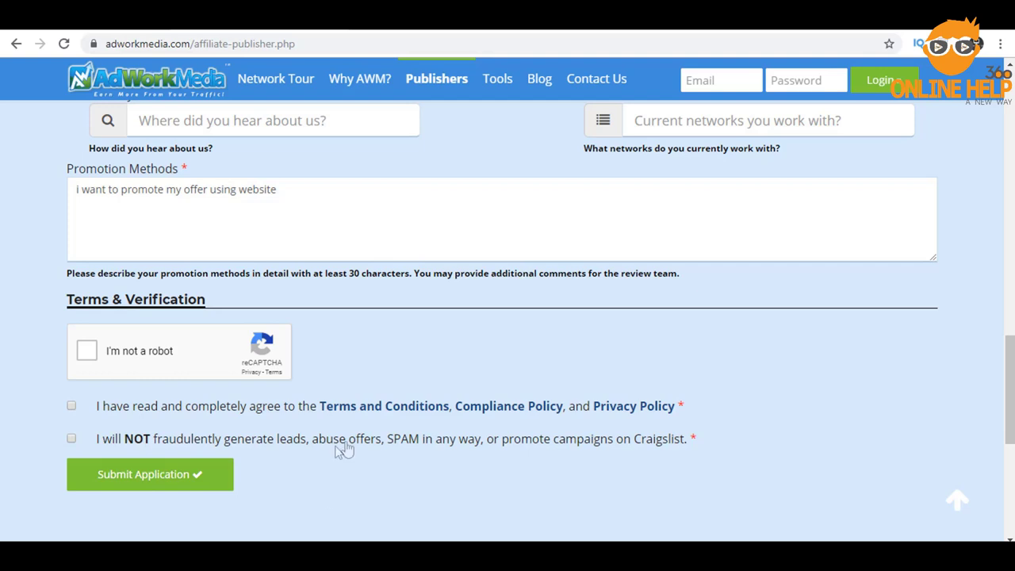
Examine the publisher dashboard's live counters, performance stats, campaign news feed, community stats and performance manager contact.
scroll(396, 464, "up", 6)
scroll(452, 478, "up", 5)
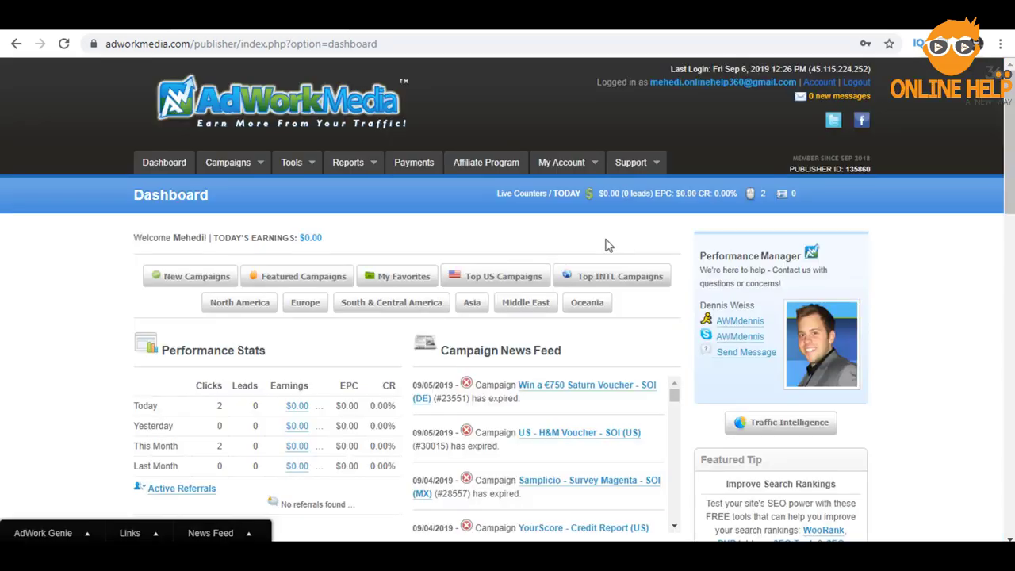
scroll(553, 316, "down", 5)
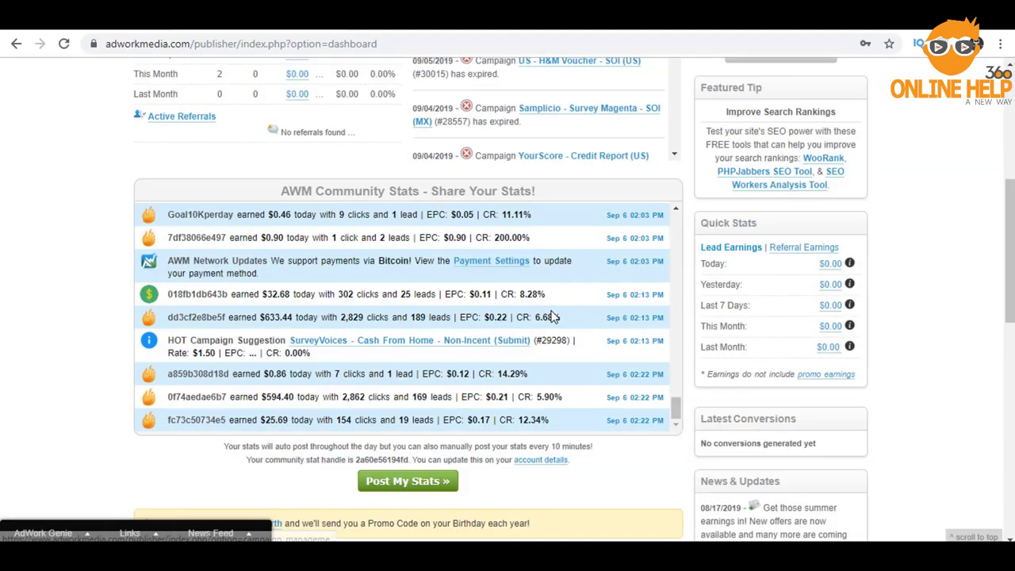
scroll(475, 317, "up", 3)
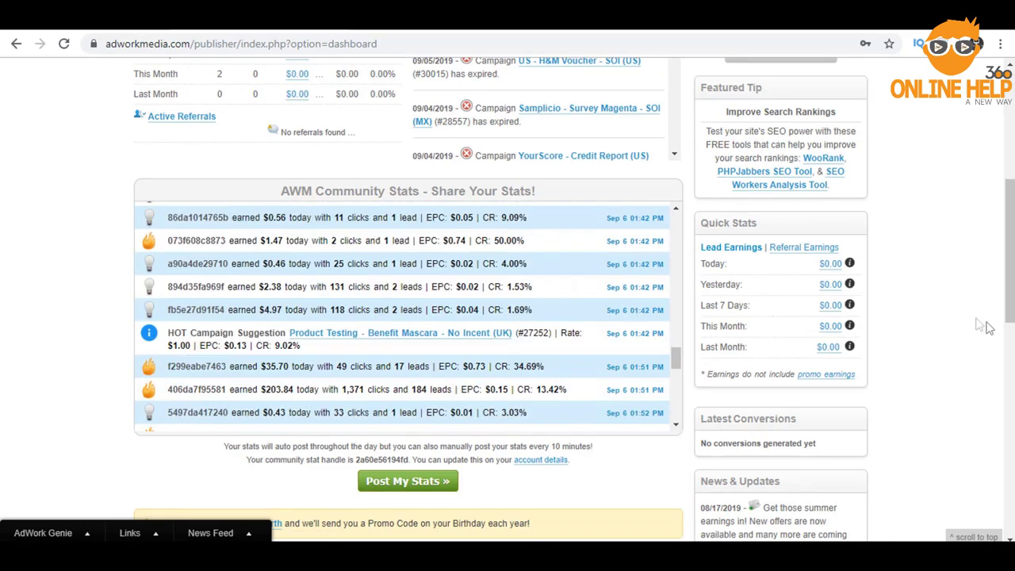
scroll(884, 371, "up", 5)
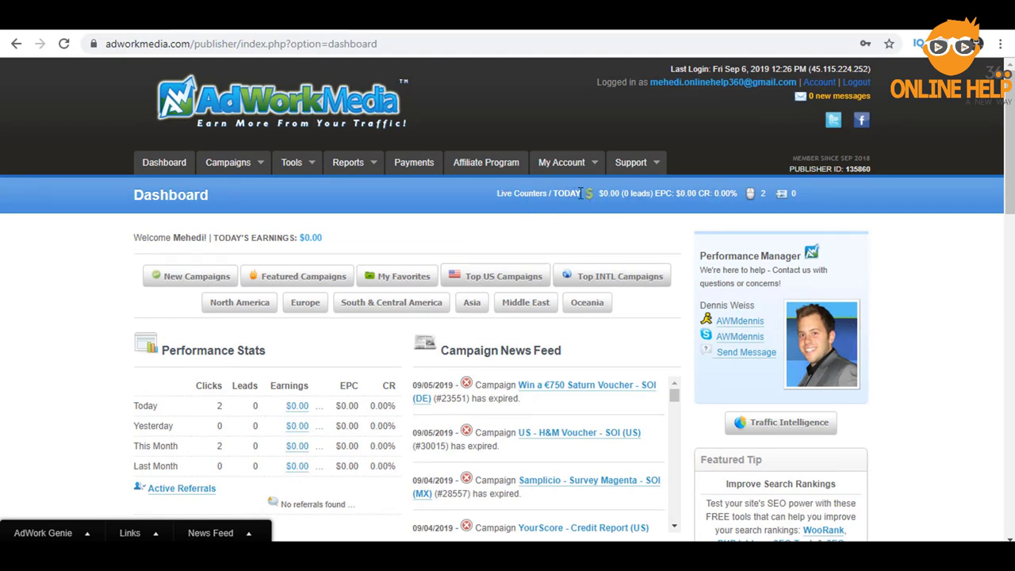
left_click_drag(646, 189, 795, 206)
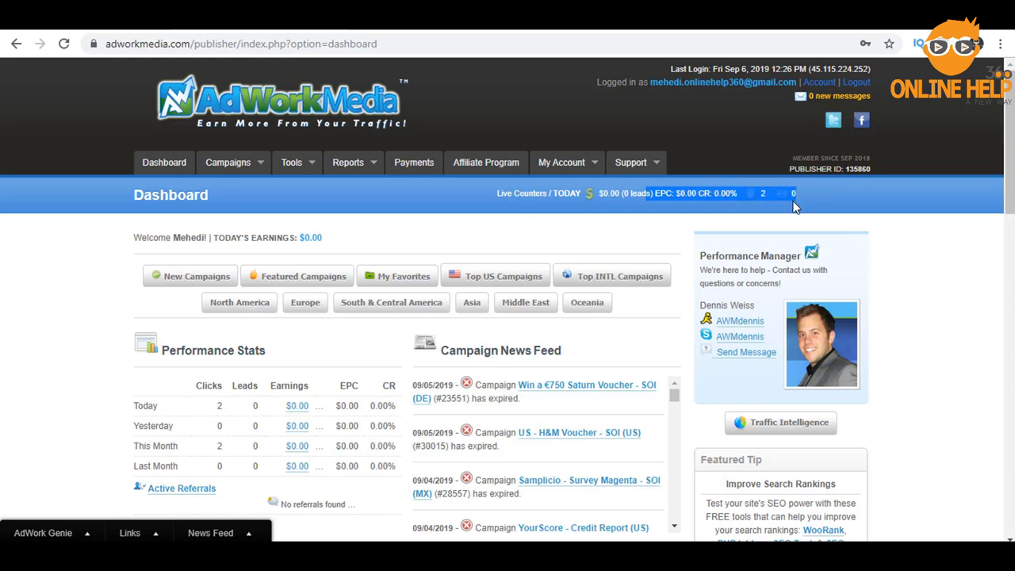
left_click(795, 206)
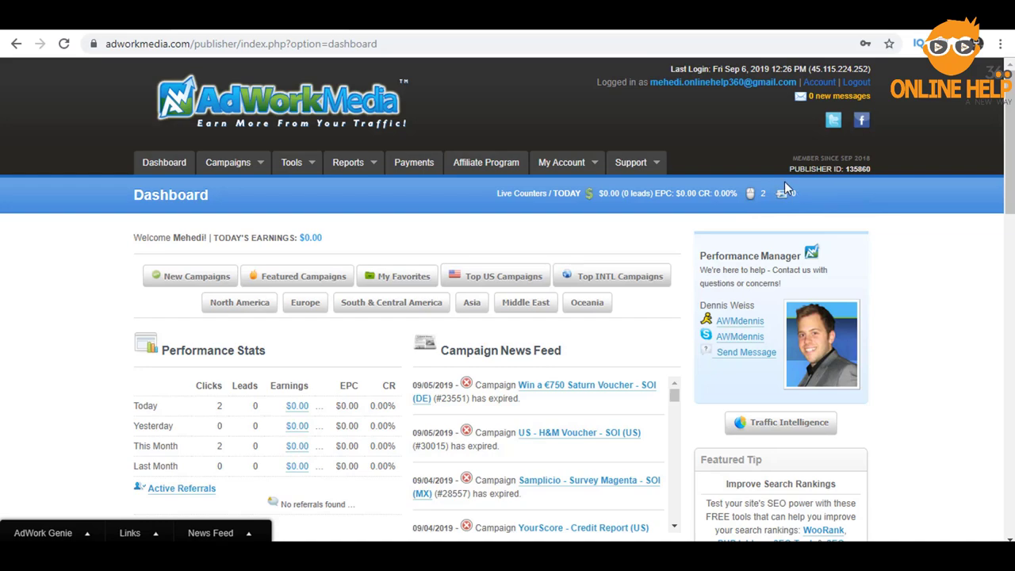
scroll(785, 191, "down", 5)
scroll(784, 199, "up", 5)
scroll(666, 324, "down", 15)
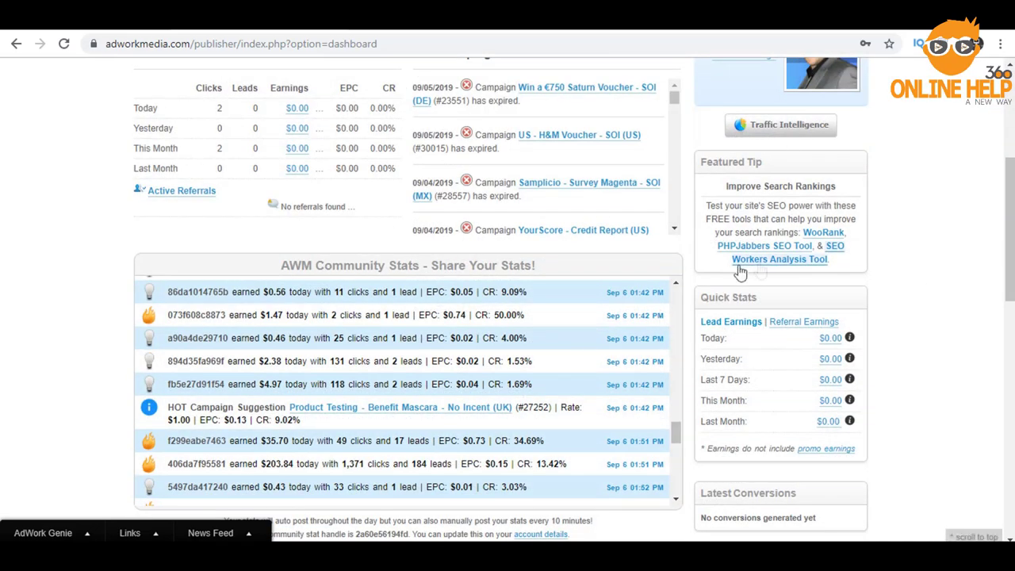
scroll(665, 323, "up", 5)
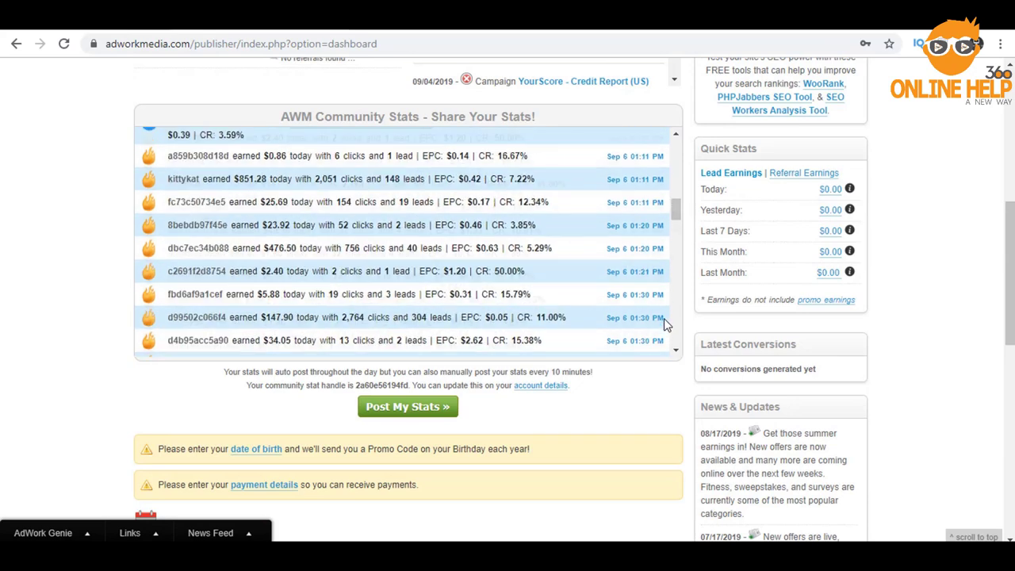
scroll(750, 299, "up", 10)
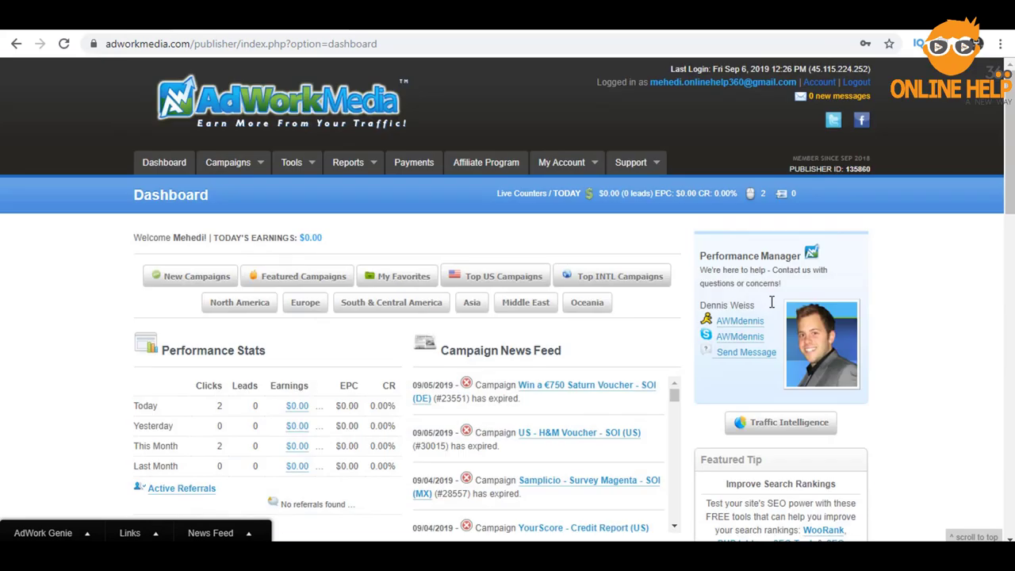
Open the account's payment details and choose Bitcoin as the payment type.
left_click(563, 164)
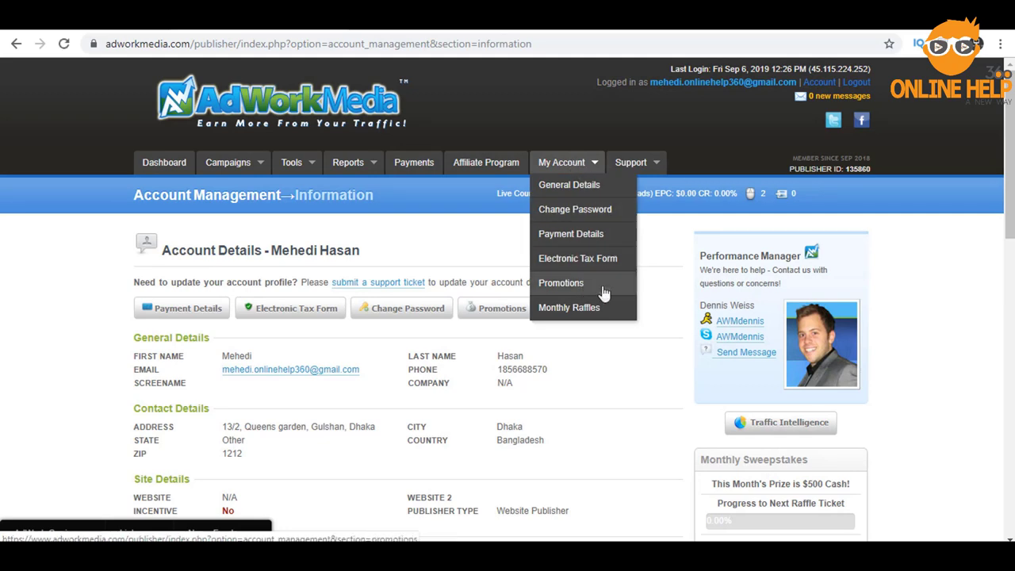
left_click(595, 236)
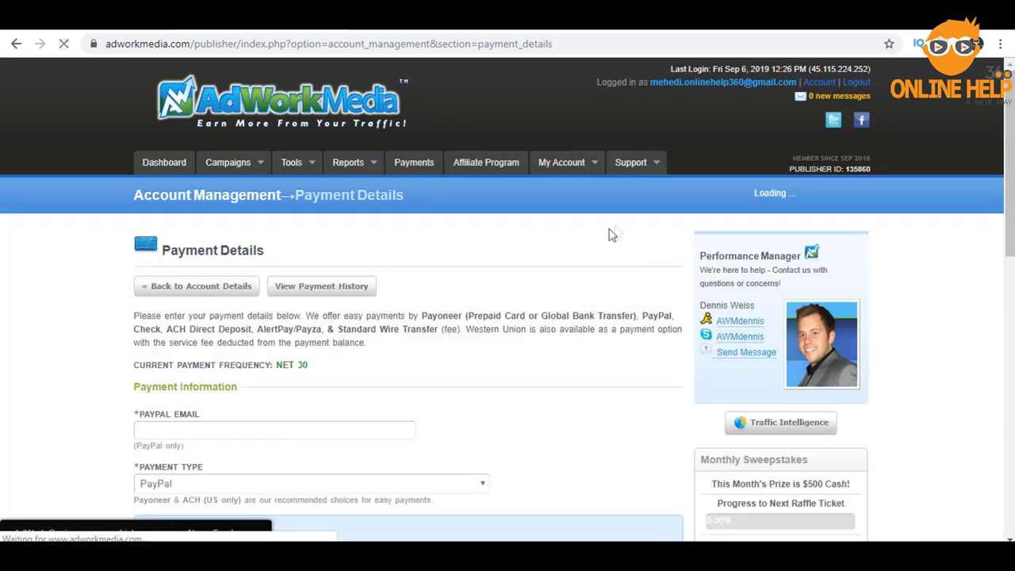
scroll(623, 238, "down", 4)
scroll(615, 248, "up", 2)
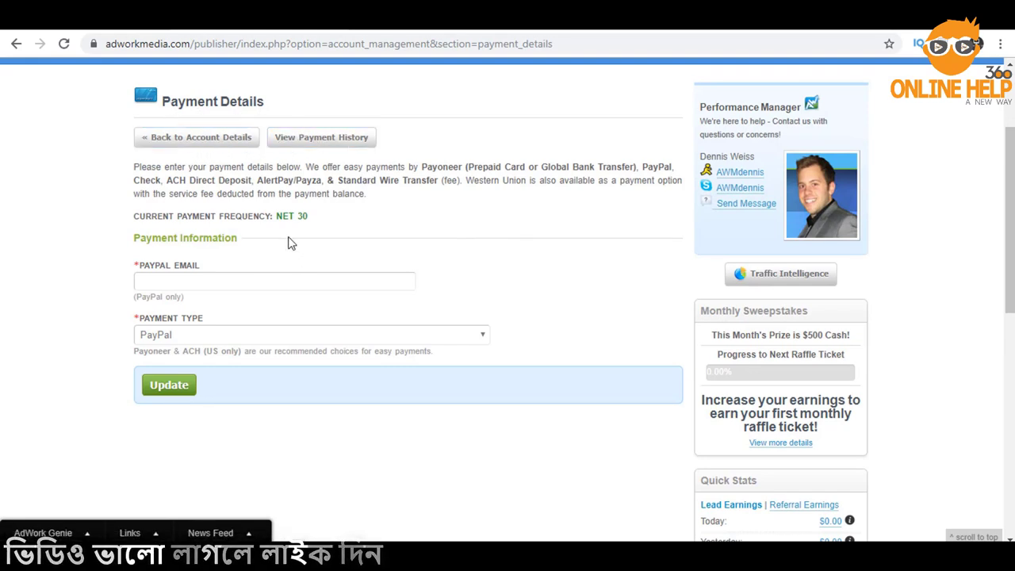
left_click(203, 337)
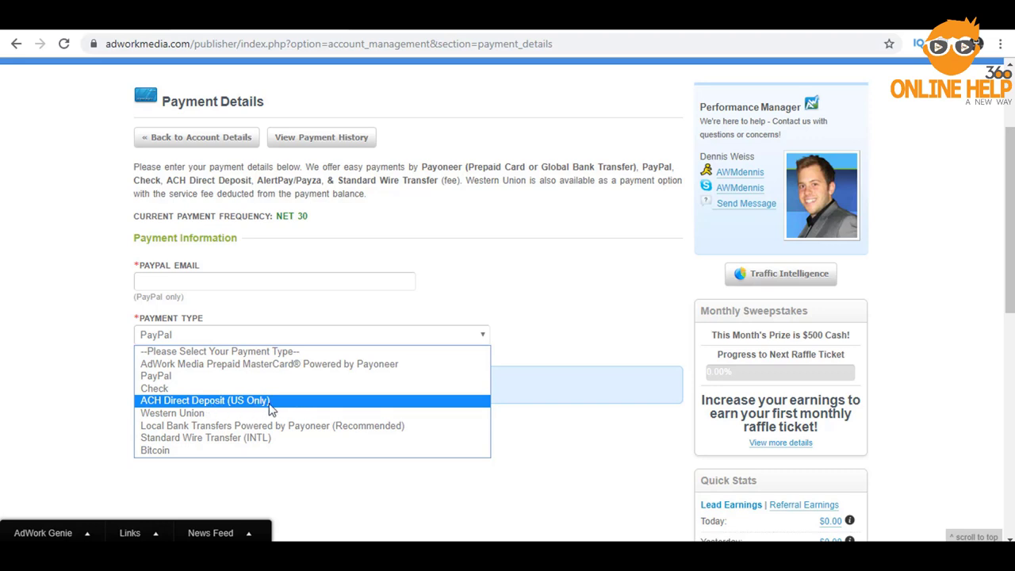
left_click(184, 452)
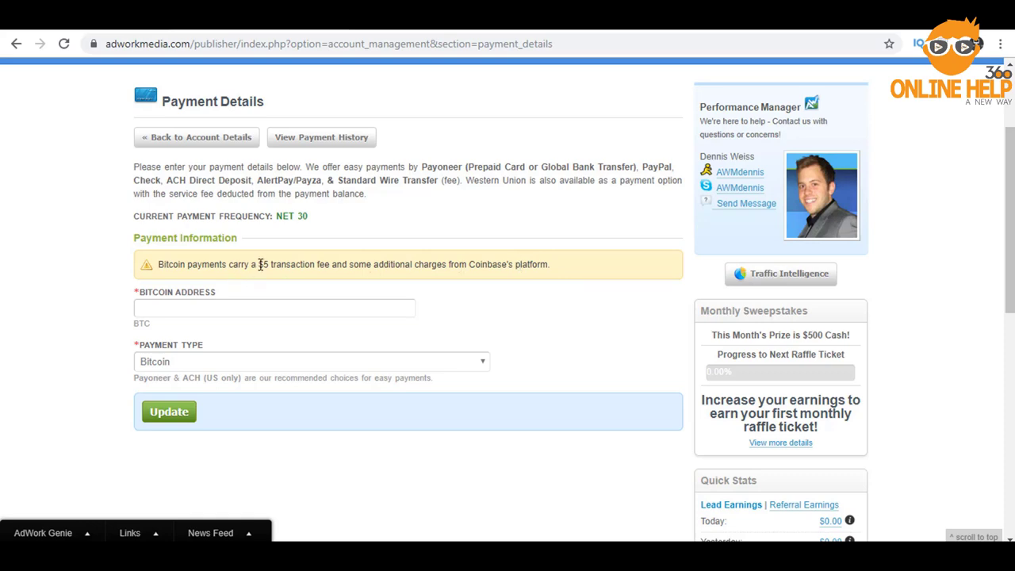
Set the payment type to Standard Wire Transfer (INTL) and review the service fee notice and required bank fields.
scroll(261, 264, "up", 2)
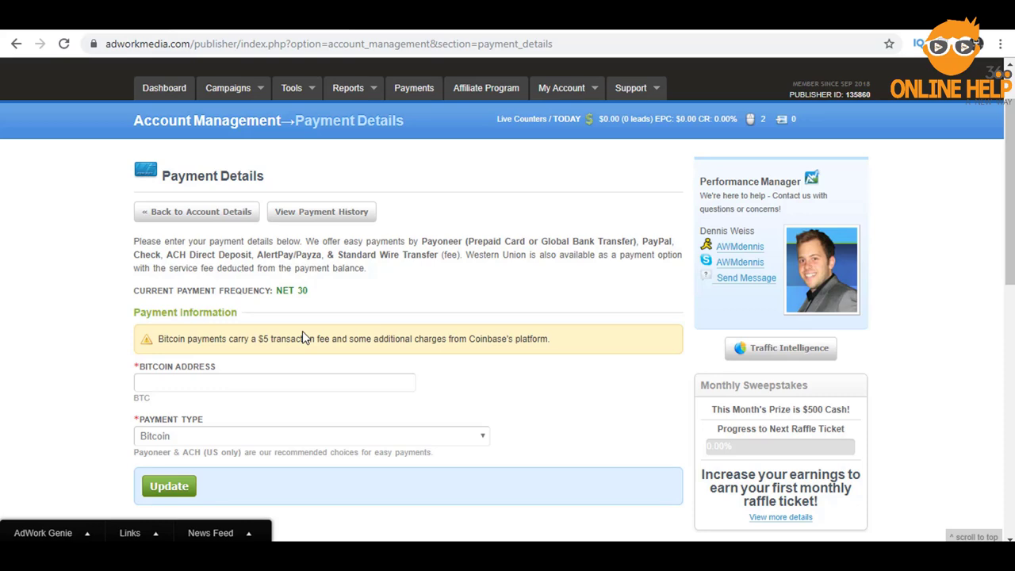
scroll(302, 336, "down", 2)
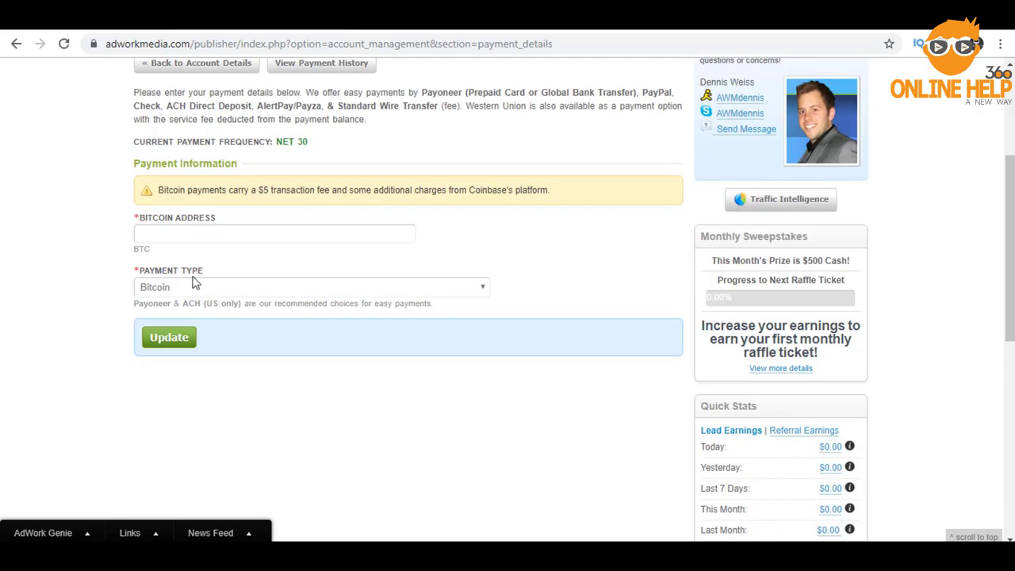
left_click(187, 288)
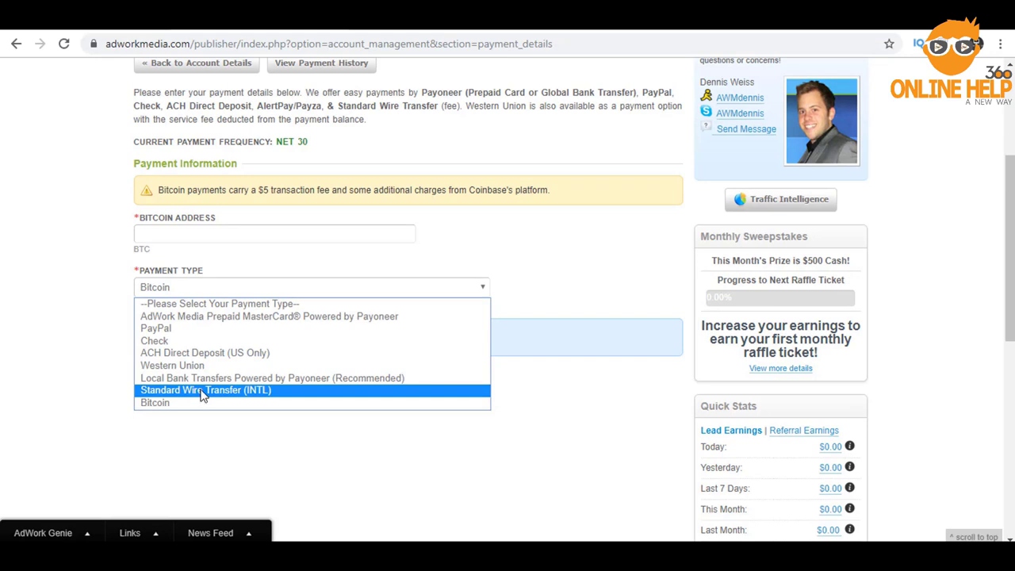
left_click(224, 393)
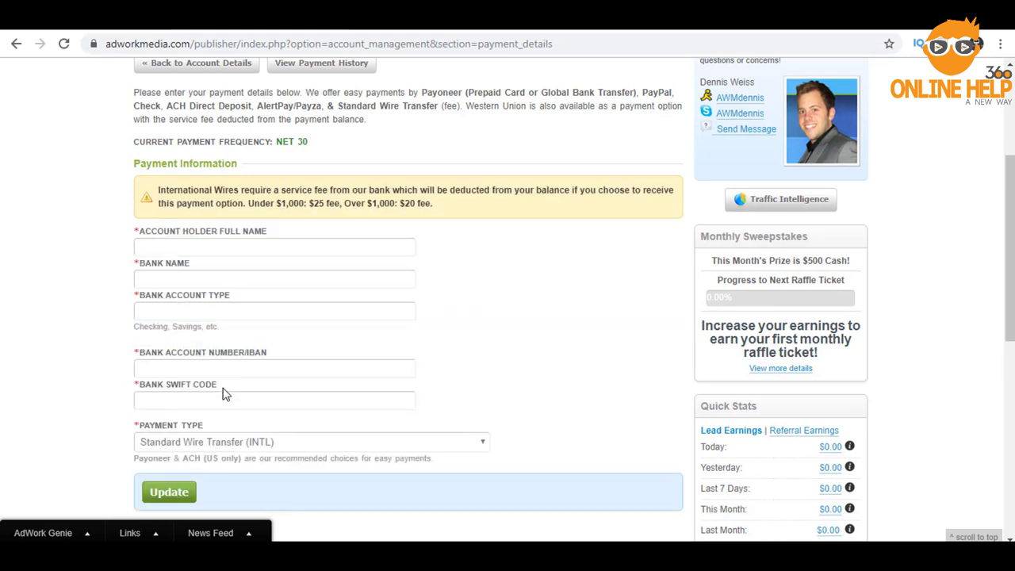
scroll(485, 242, "down", 1)
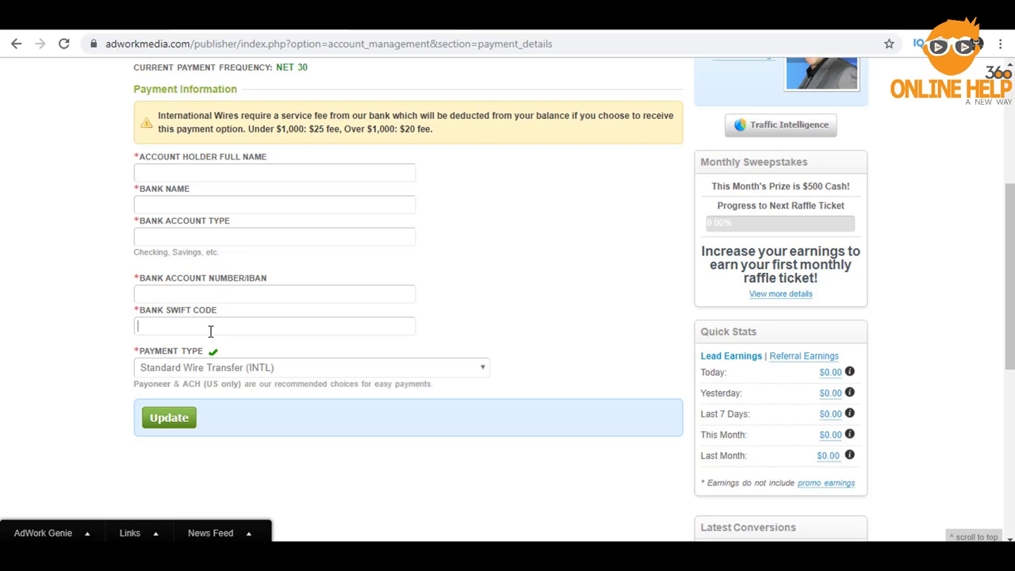
left_click(169, 418)
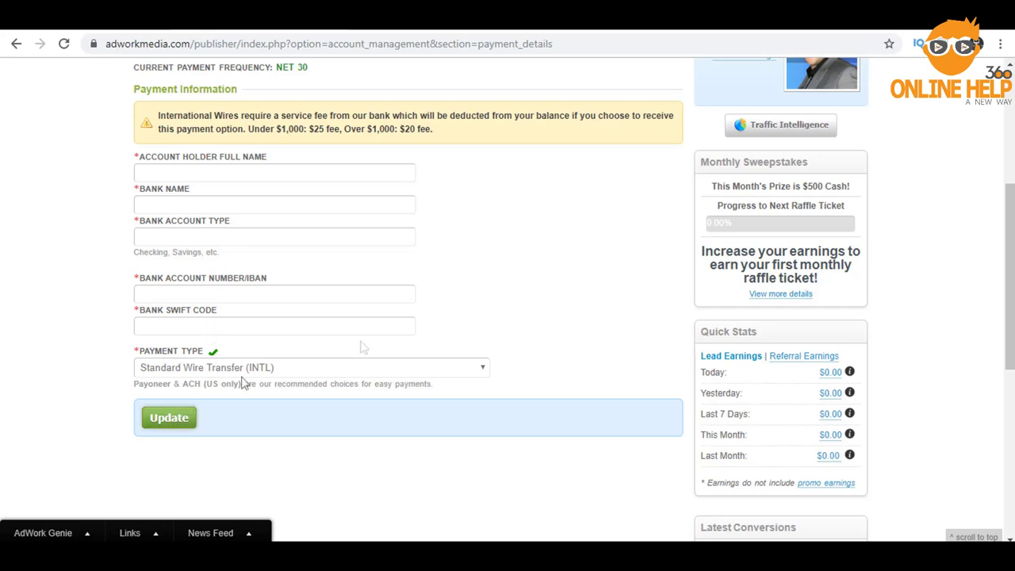
scroll(563, 337, "down", 4)
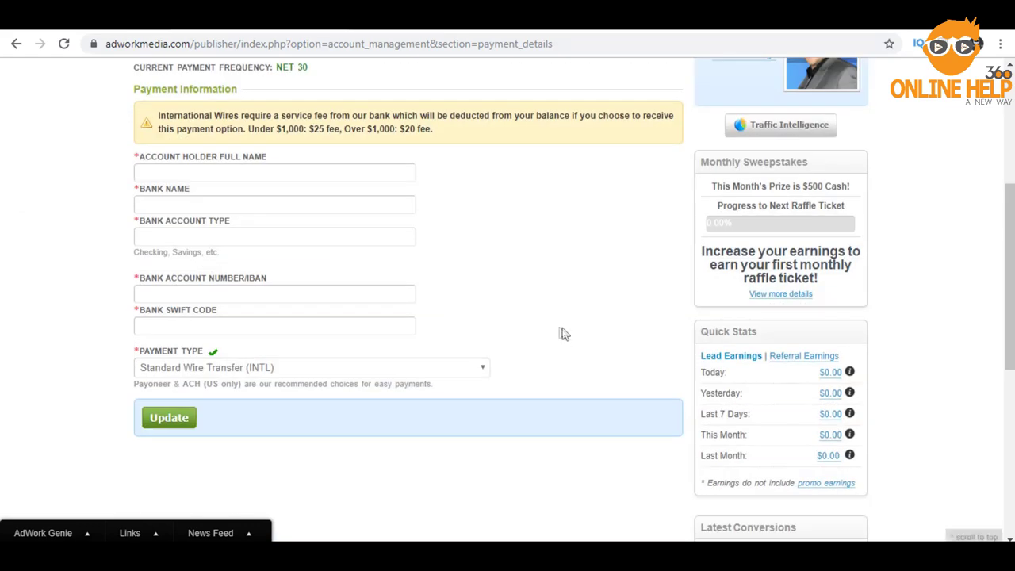
scroll(548, 333, "up", 3)
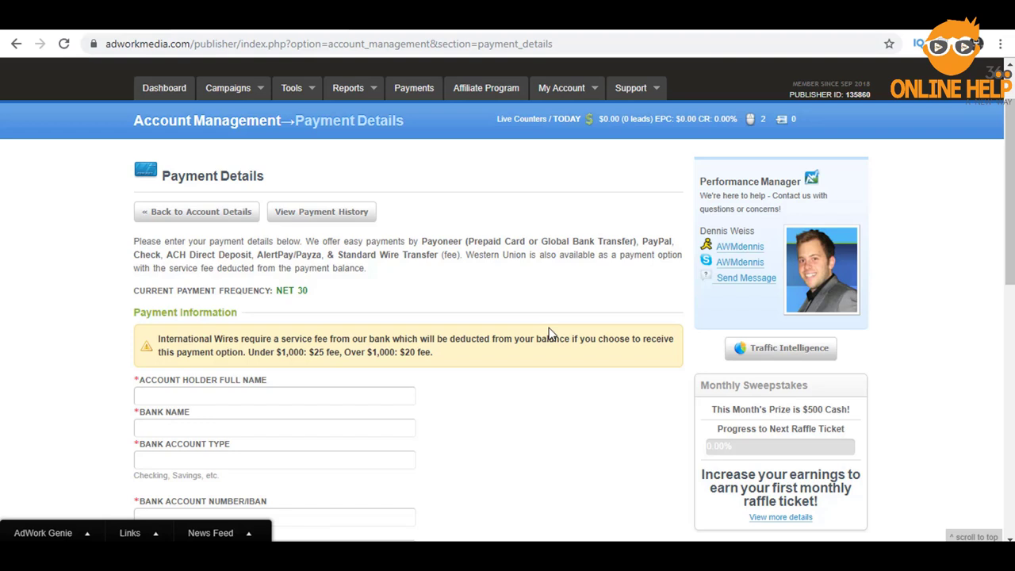
Look through the support options and campaign categories, and open the list of all campaigns.
left_click(641, 93)
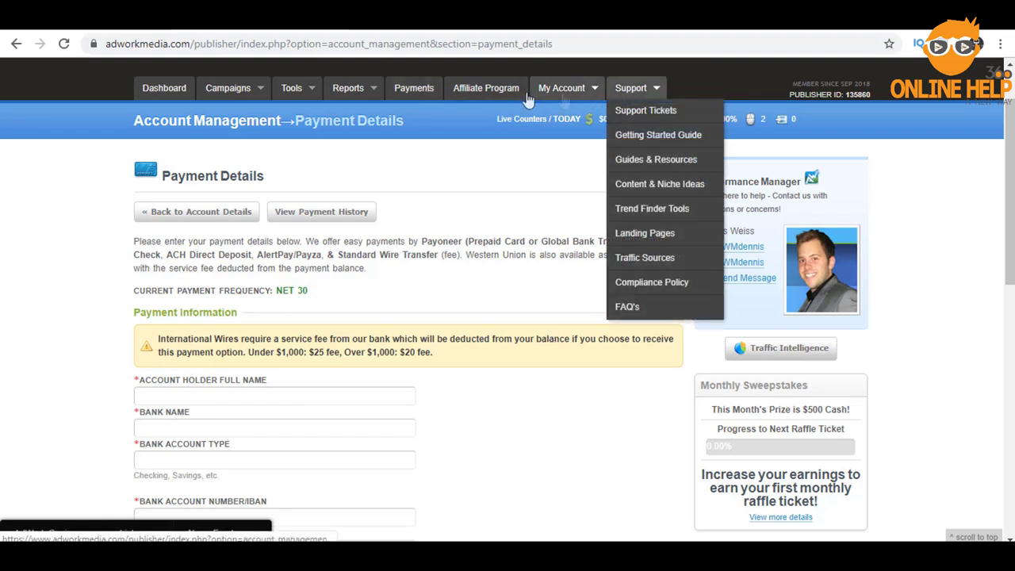
left_click(354, 91)
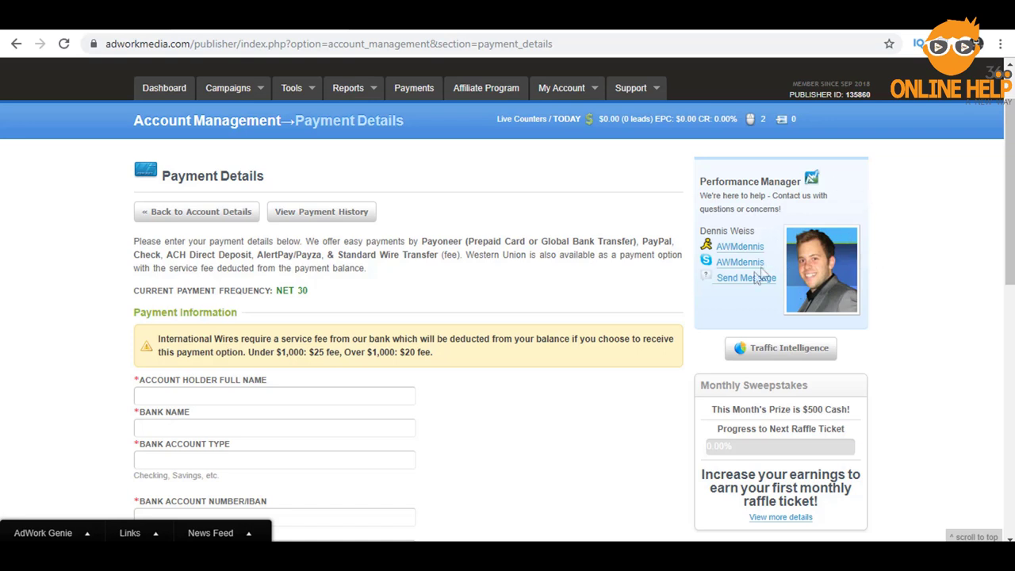
mouse_move(635, 91)
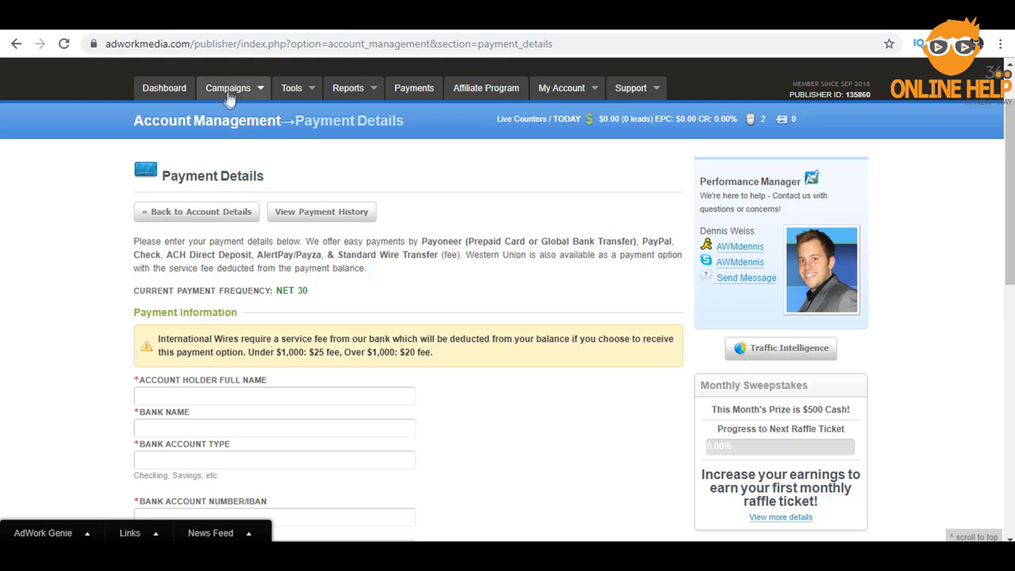
mouse_move(235, 94)
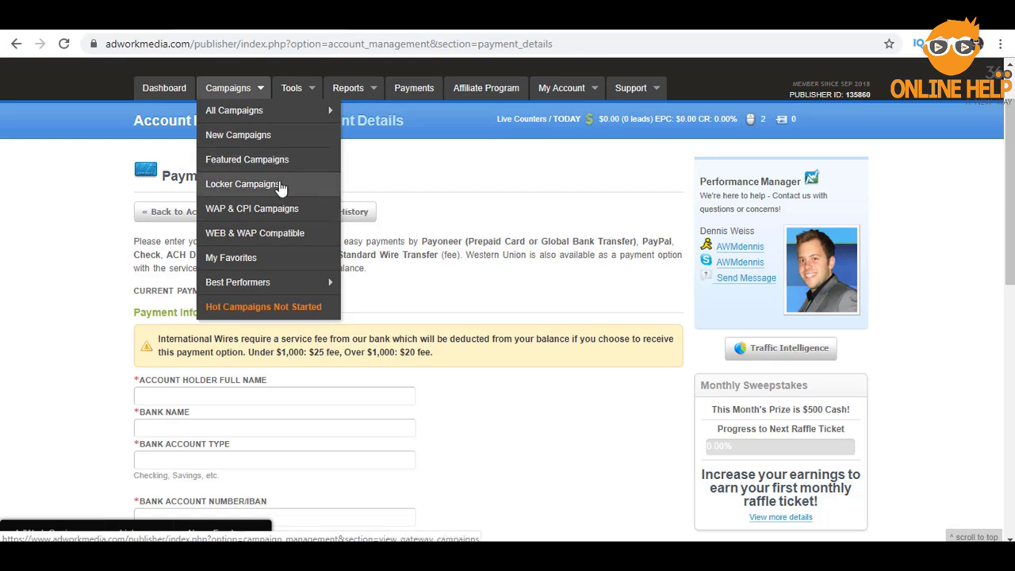
mouse_move(277, 288)
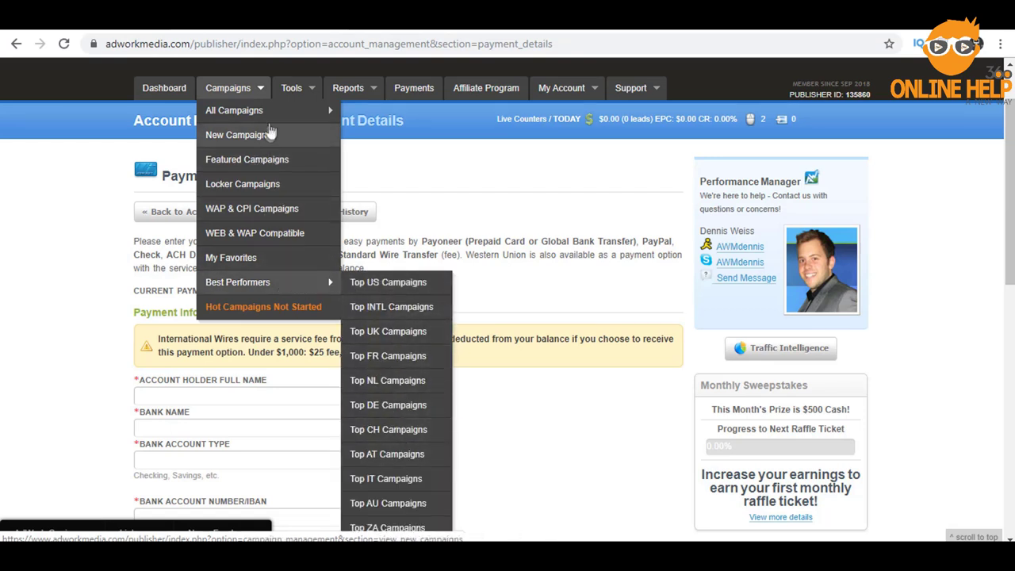
mouse_move(269, 117)
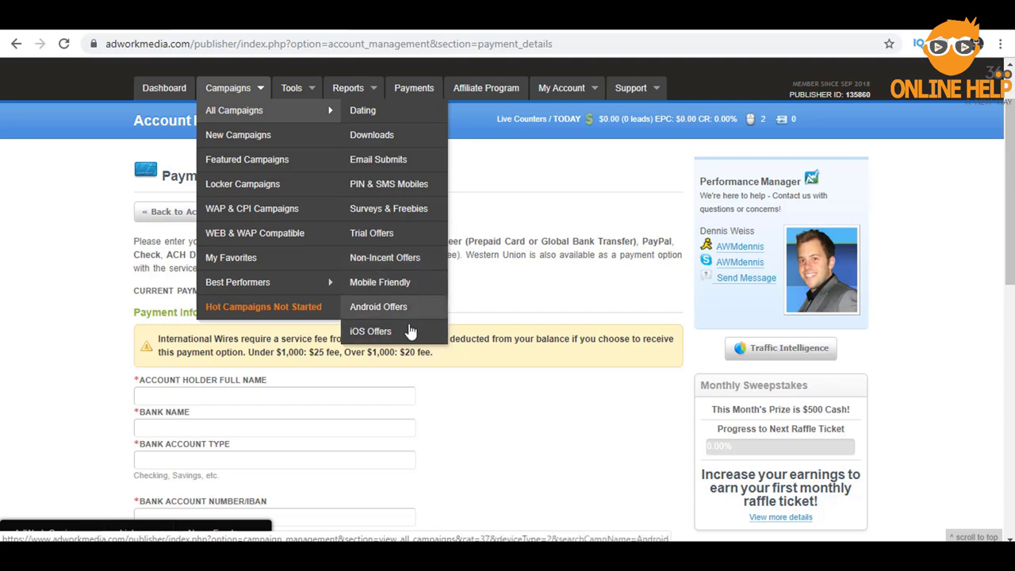
left_click(405, 119)
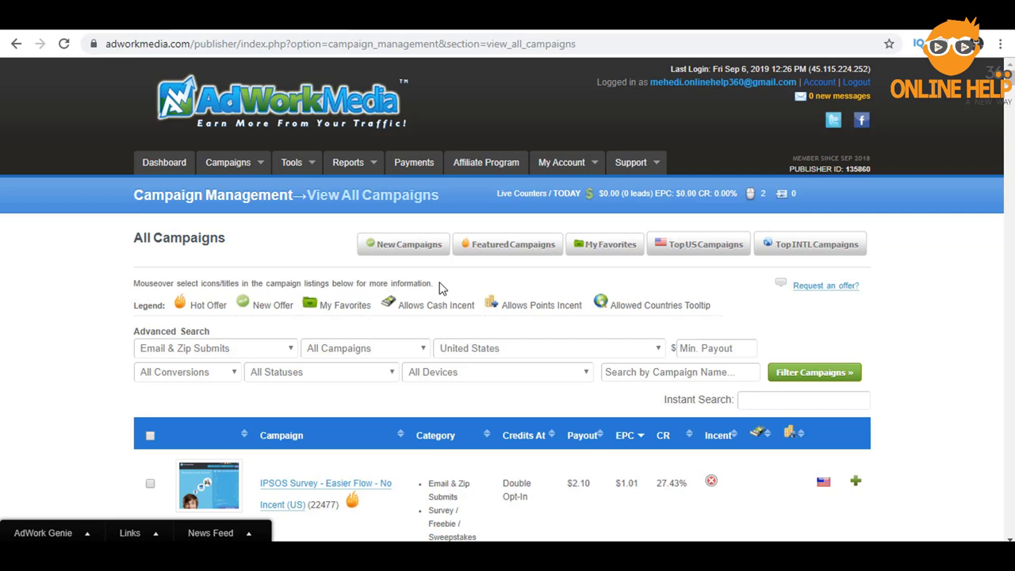
Open the Content Locker tool and start a new gateway with the Unlock to Continue theme.
mouse_move(359, 163)
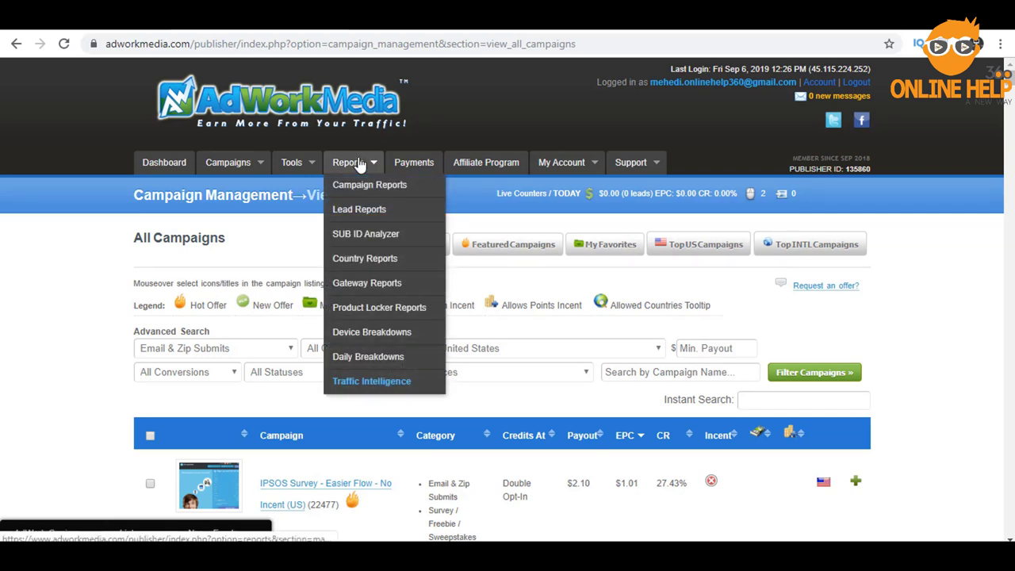
mouse_move(299, 164)
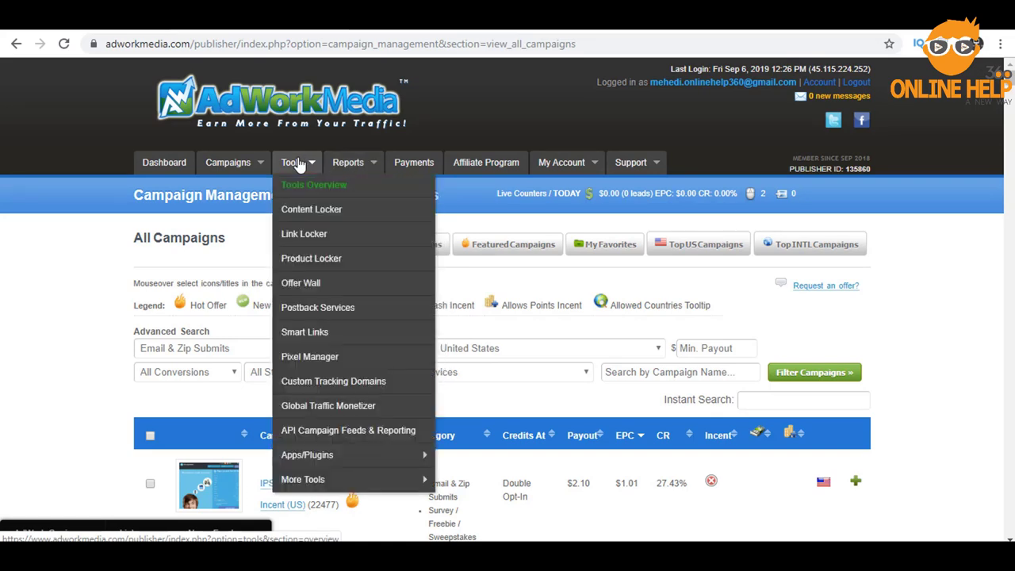
left_click(330, 214)
scroll(634, 300, "down", 3)
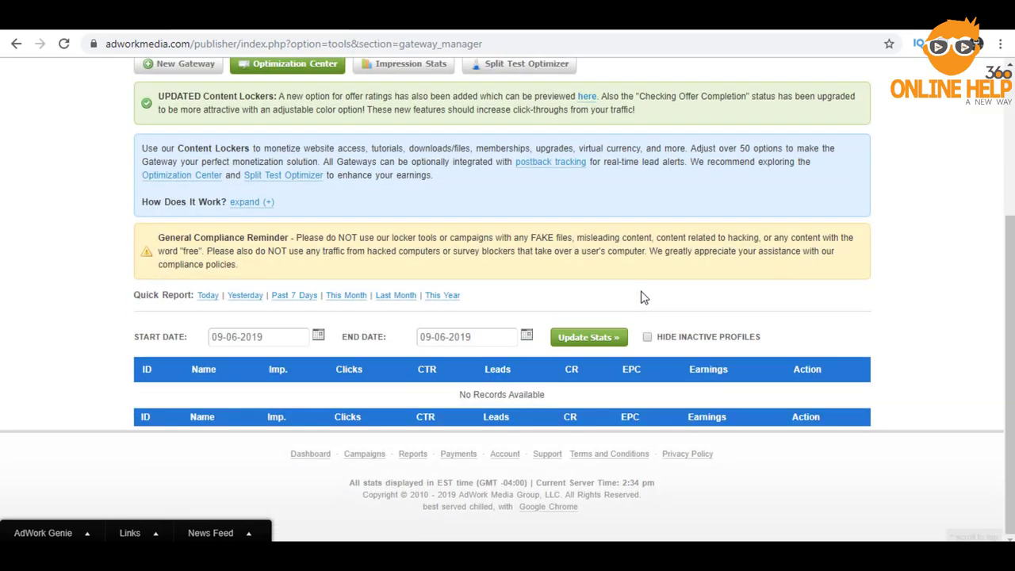
scroll(639, 309, "up", 2)
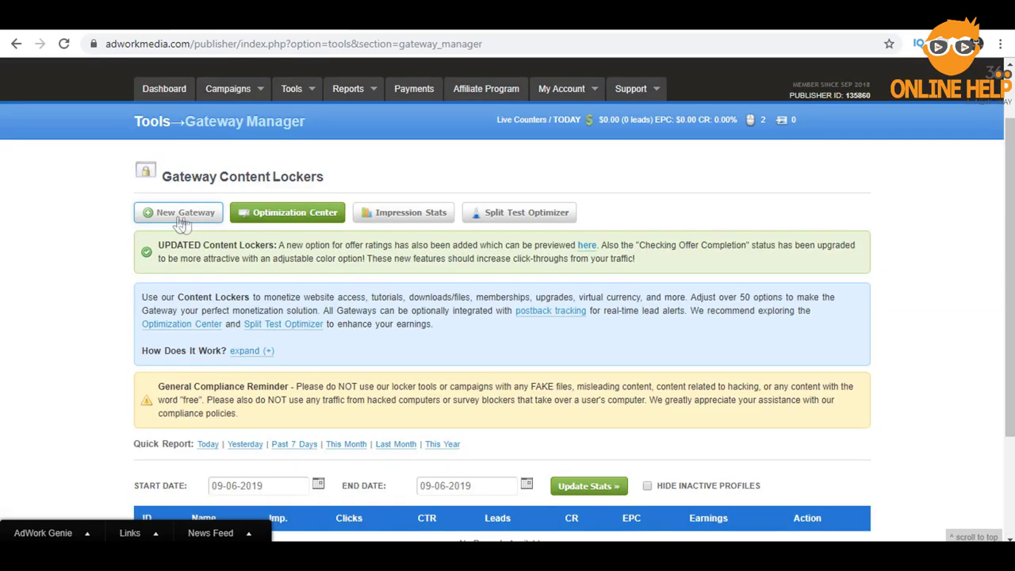
left_click(183, 216)
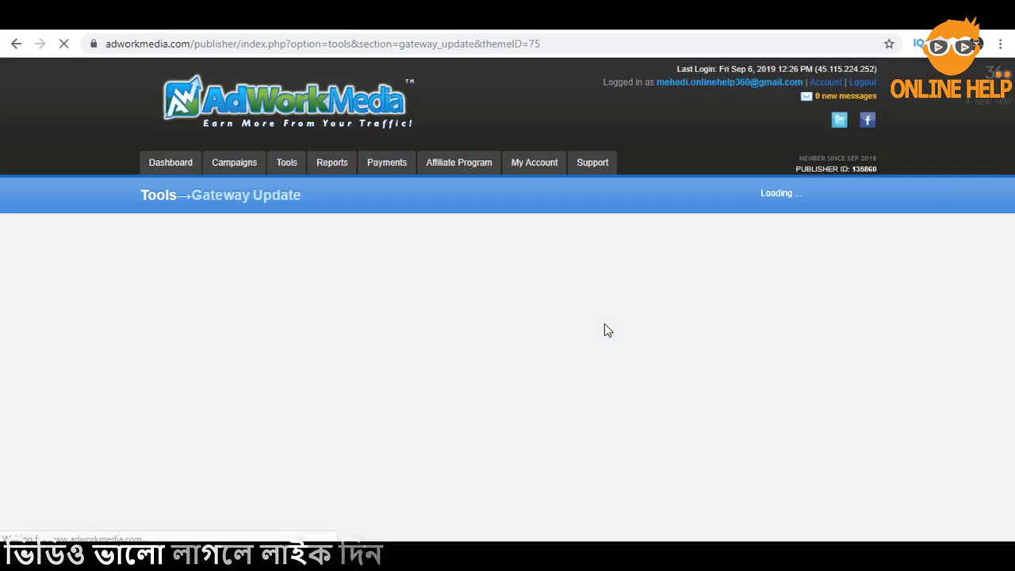
Review the general gateway settings, fill in the gateway name with the saved username entry and keep the status Active.
scroll(502, 293, "down", 5)
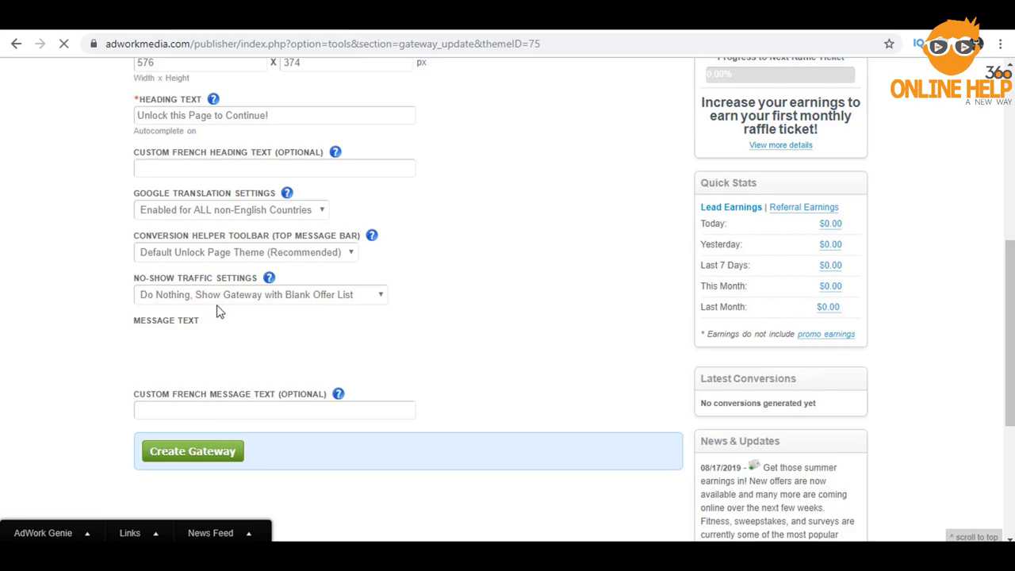
scroll(421, 274, "up", 4)
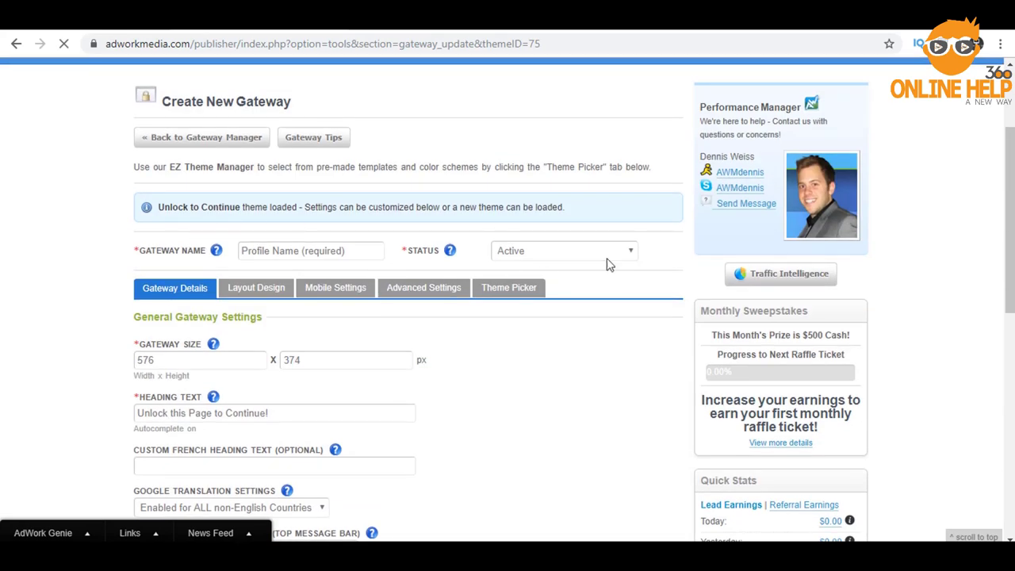
scroll(503, 290, "down", 4)
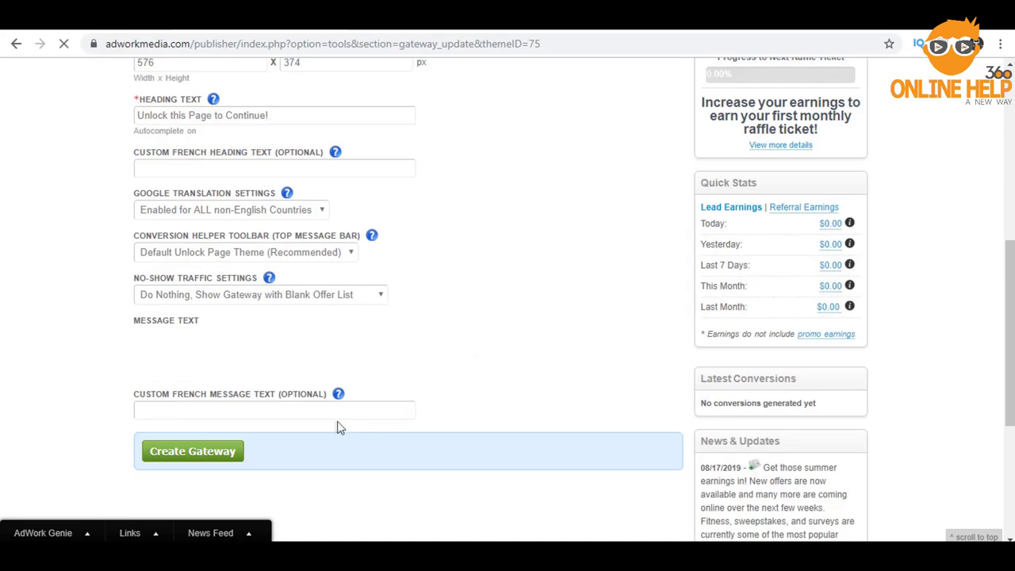
scroll(464, 279, "up", 4)
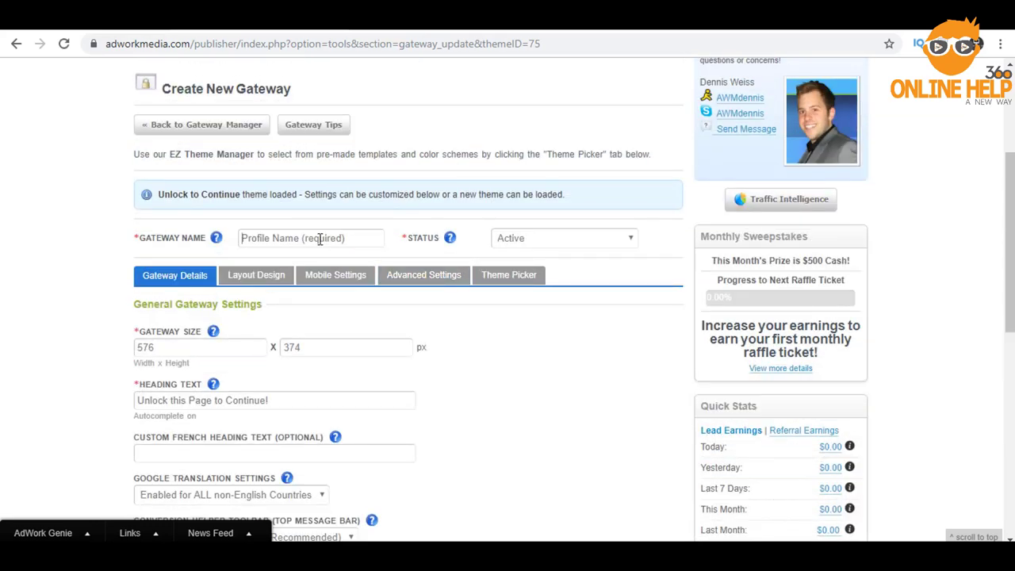
left_click(319, 239)
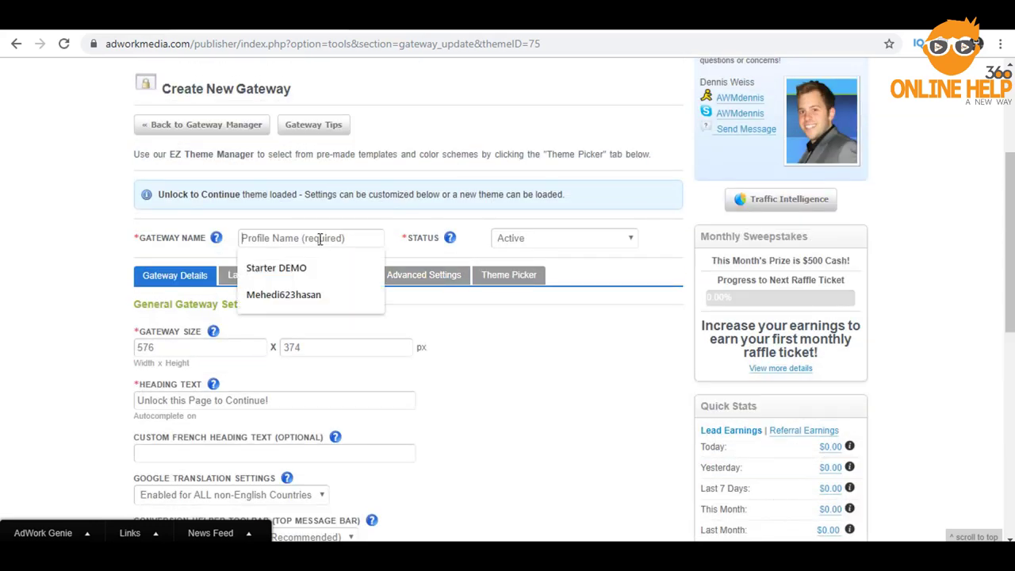
left_click(310, 294)
left_click(563, 237)
left_click(564, 235)
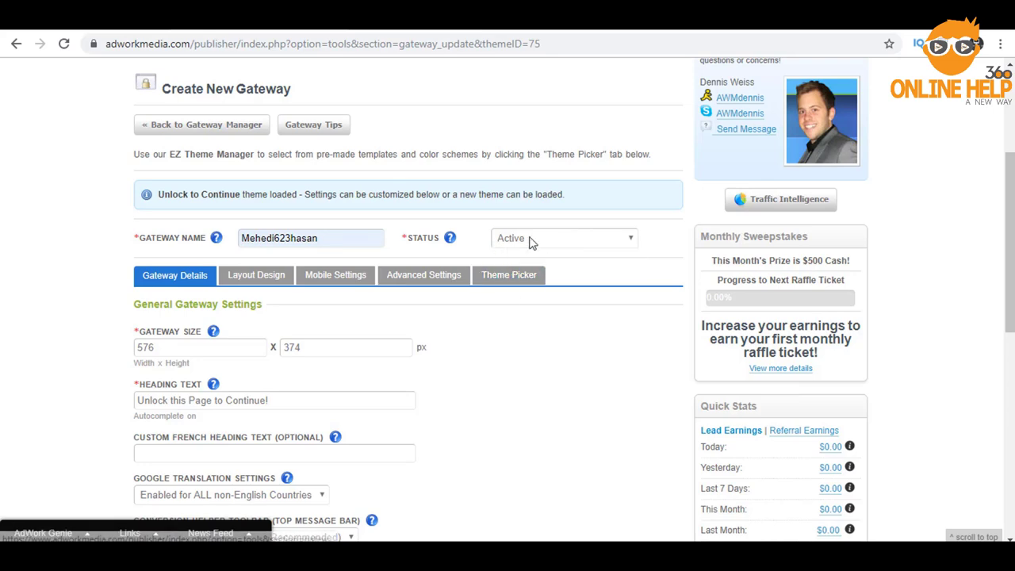
Replace the gateway's message text with "Complete an offer and get your food recipe: Indian, Chinese, Thai, Italian, Spanish Food Item (500+ Recipes)" and create the gateway.
scroll(464, 363, "down", 3)
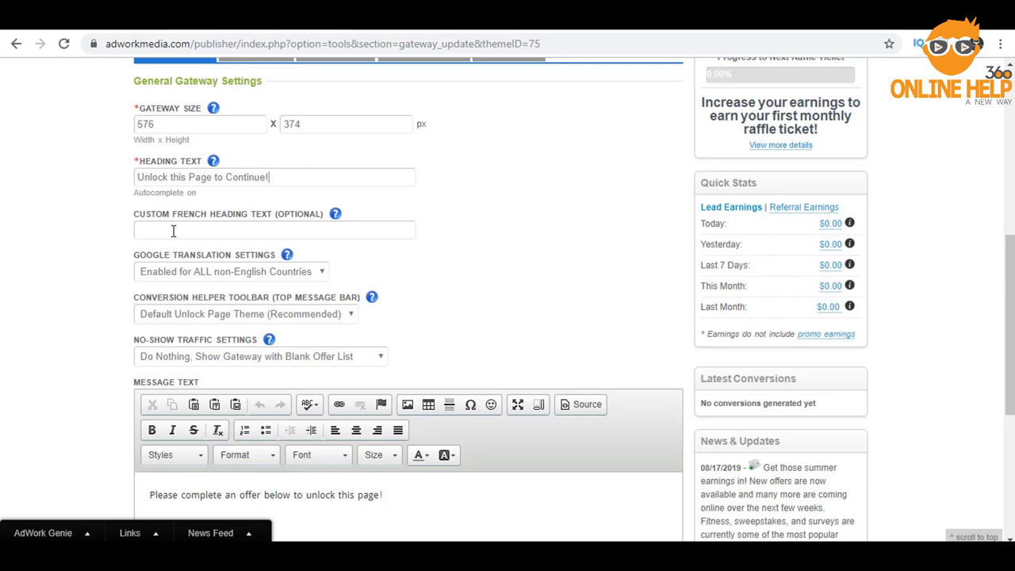
scroll(335, 262, "down", 2)
scroll(423, 348, "down", 2)
left_click(398, 197)
key("ctrl+a")
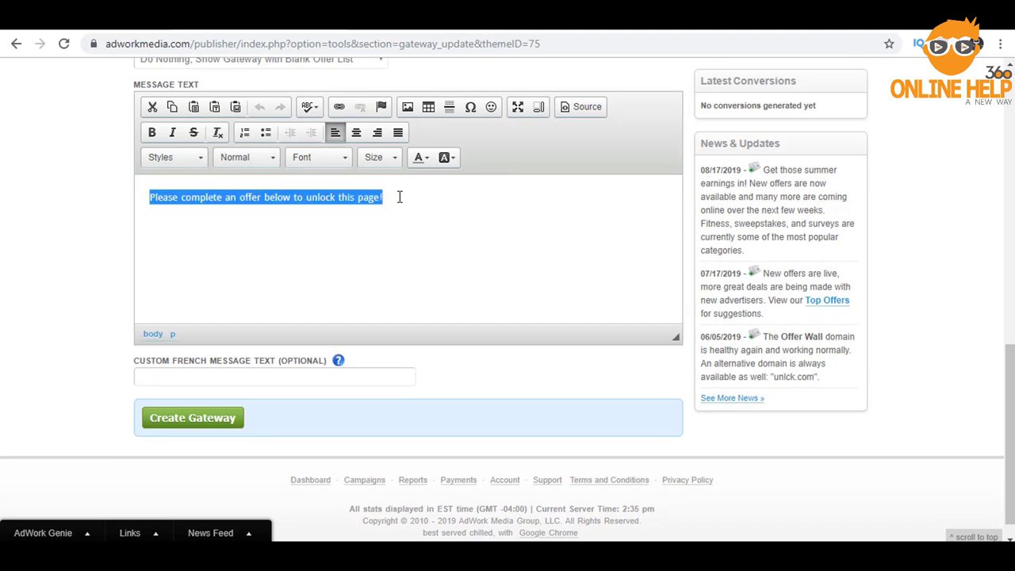
type("Complete an offer and get your food recipe: Indian, Chinese, Thai, Italian, Spanish Food Item (500+ Recipes)")
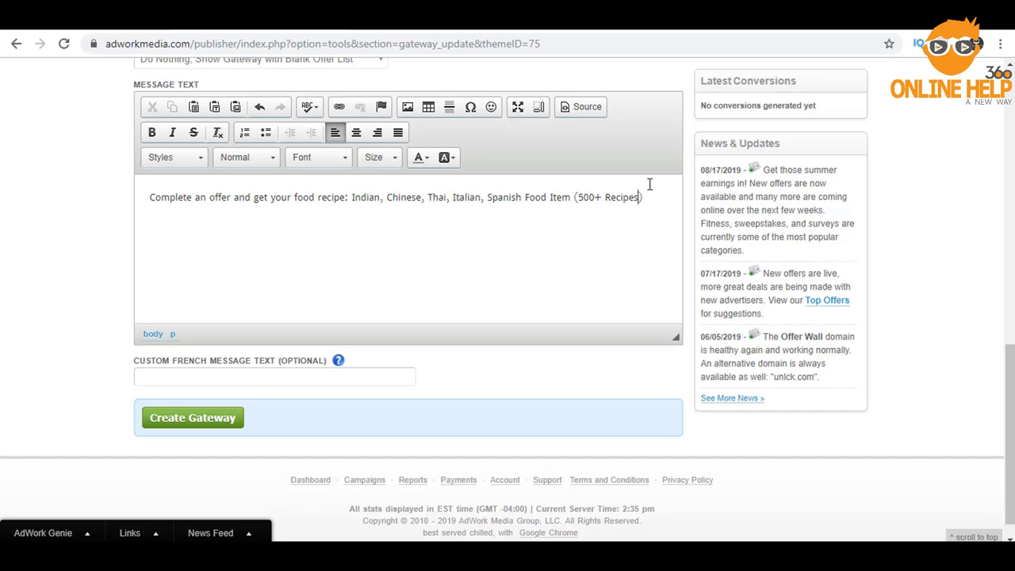
left_click(181, 424)
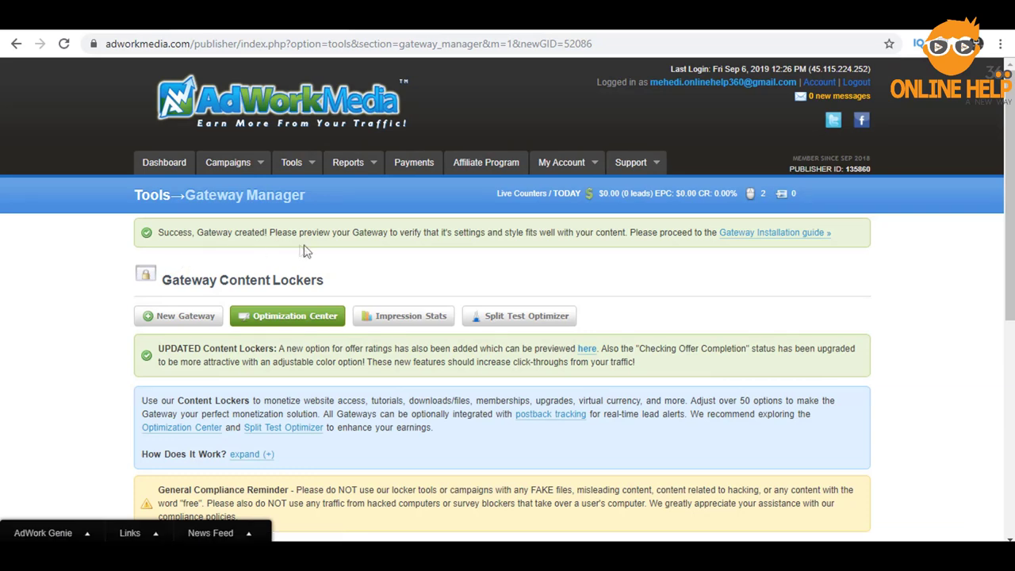
Preview the newly created gateway and examine the locker's heading, message text and offer.
scroll(646, 287, "down", 5)
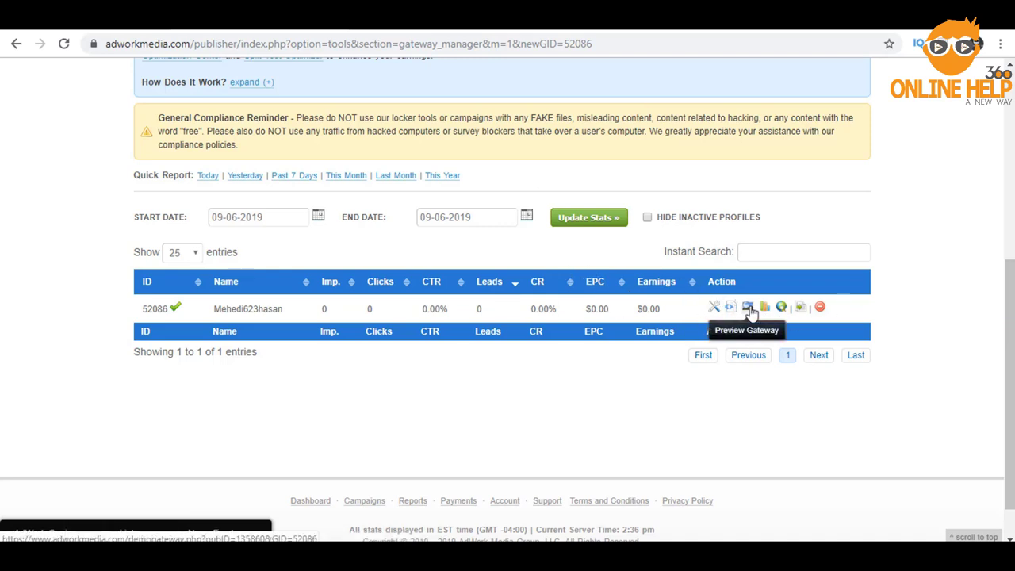
left_click(749, 311)
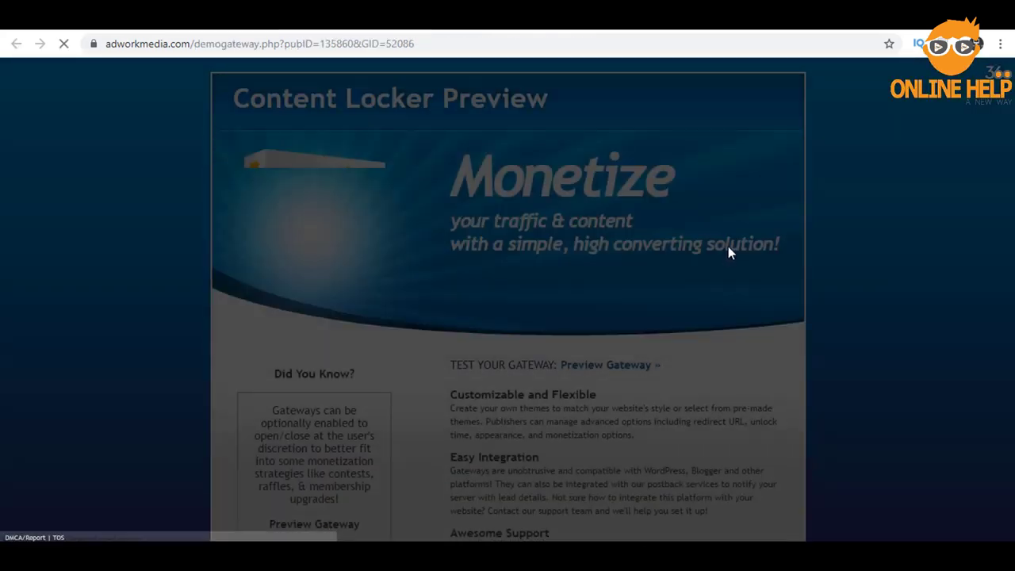
left_click_drag(422, 213, 594, 223)
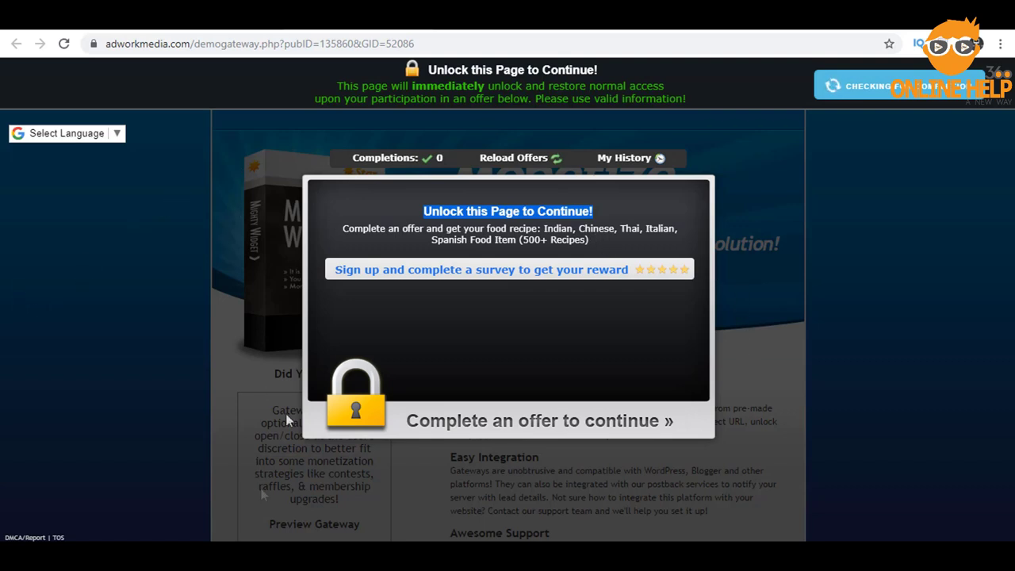
mouse_move(458, 269)
mouse_move(557, 279)
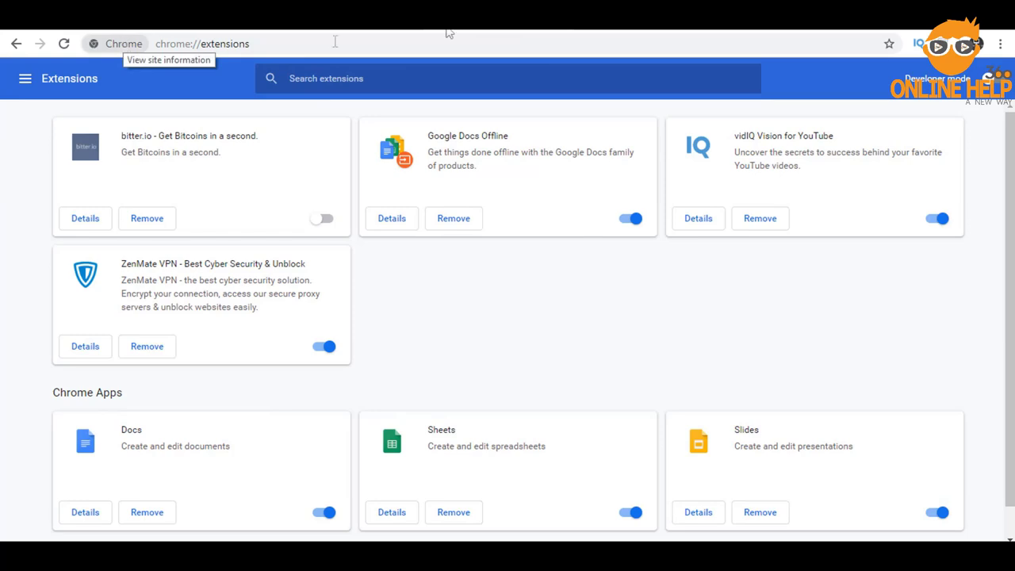
Open the Chrome Web Store in a new tab and search for zenmate.
key("ctrl+t")
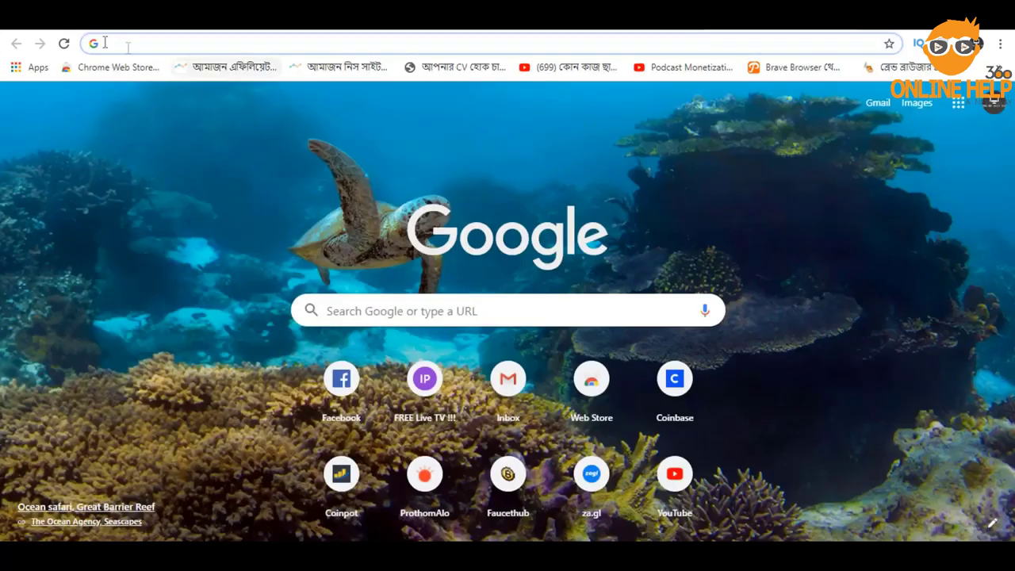
left_click(35, 66)
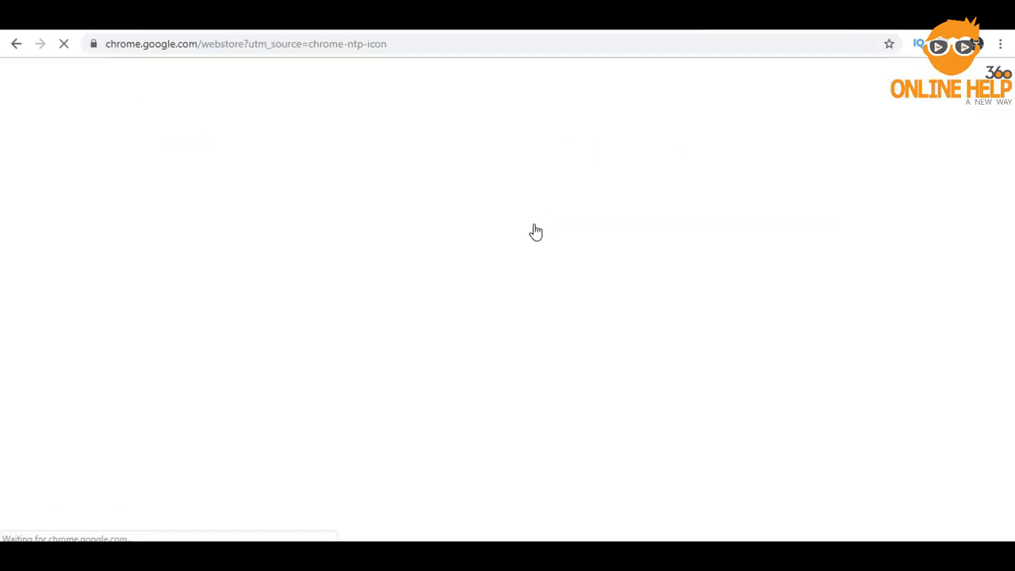
type("zenmate")
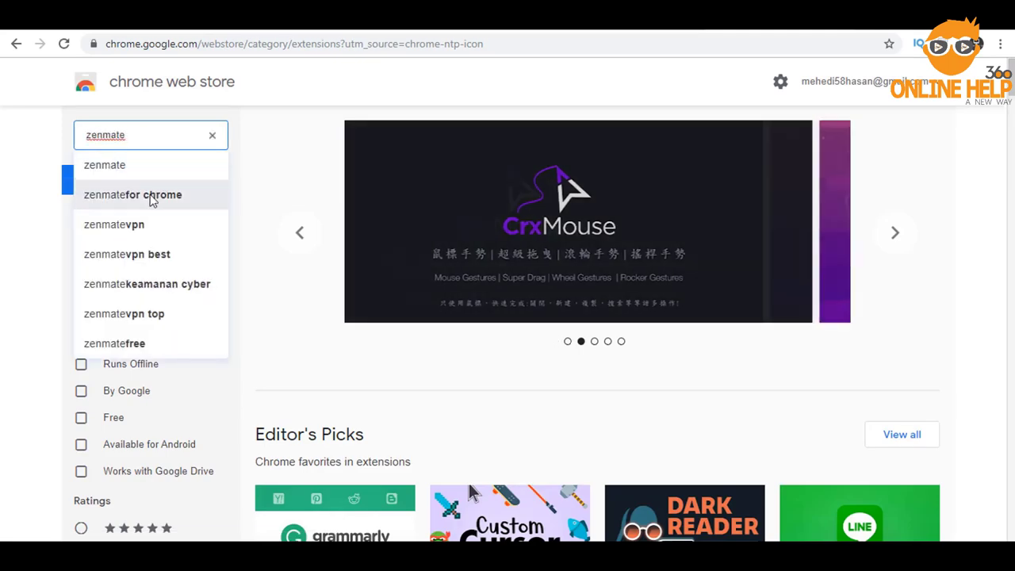
left_click(217, 197)
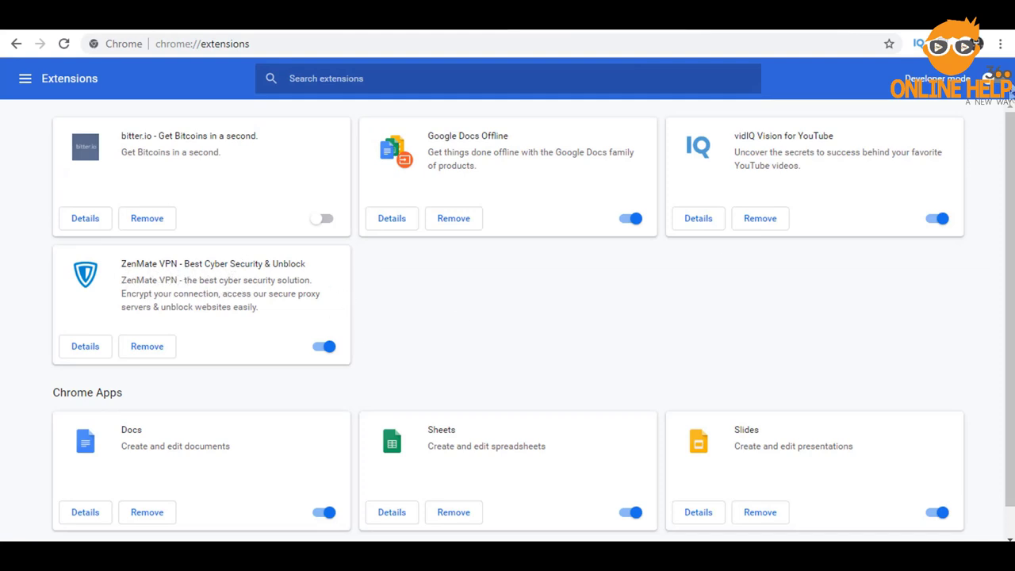
left_click(1000, 44)
mouse_move(882, 269)
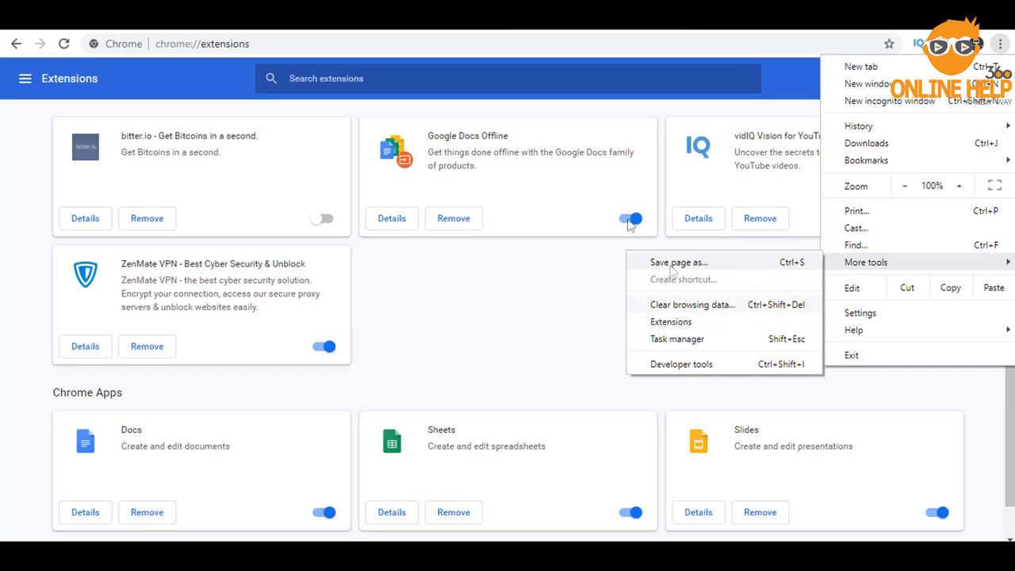
left_click(41, 182)
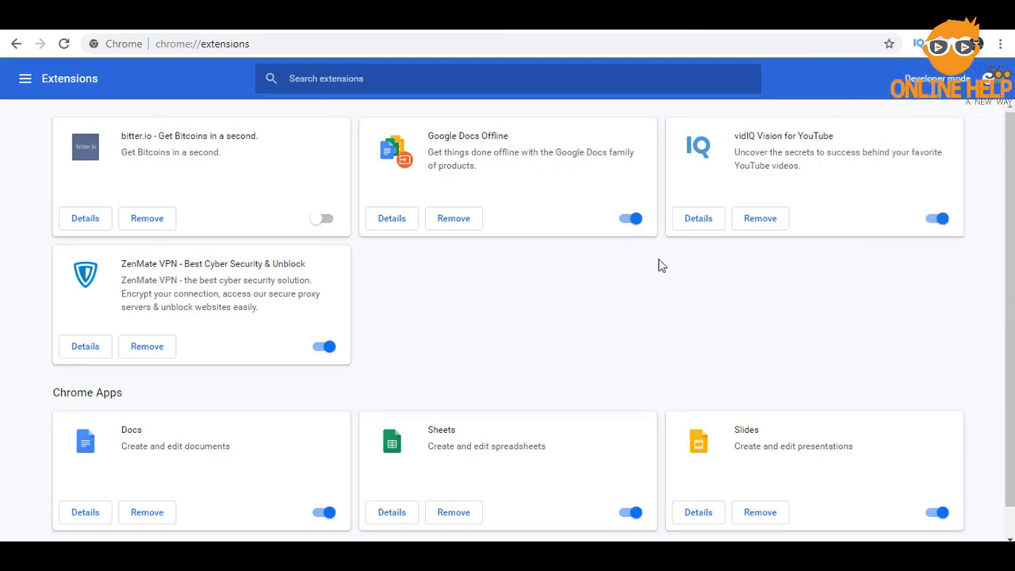
Switch the ZenMate VPN extension off and back on, and turn on its VPN protection.
left_click(325, 347)
left_click(326, 347)
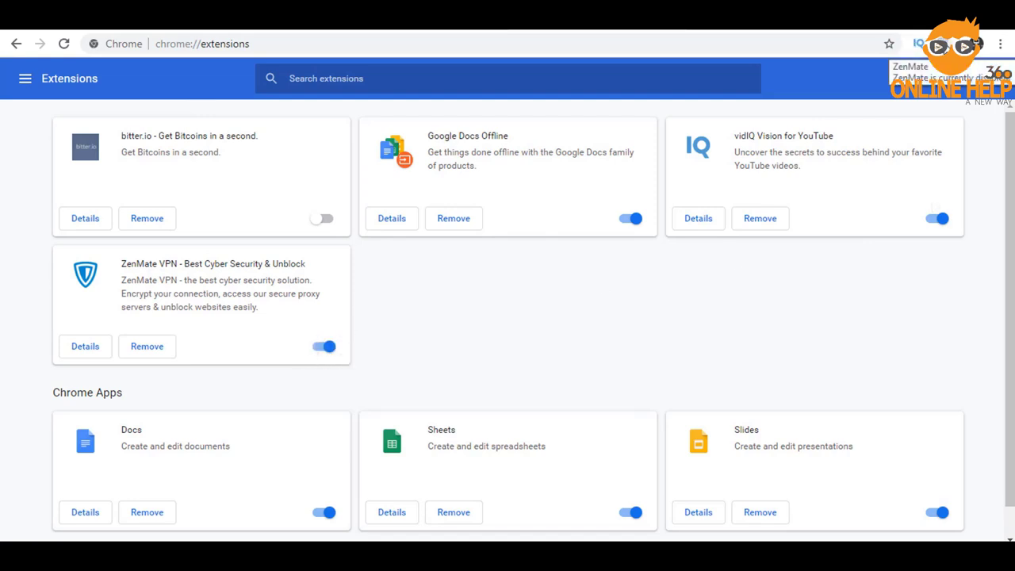
left_click(947, 46)
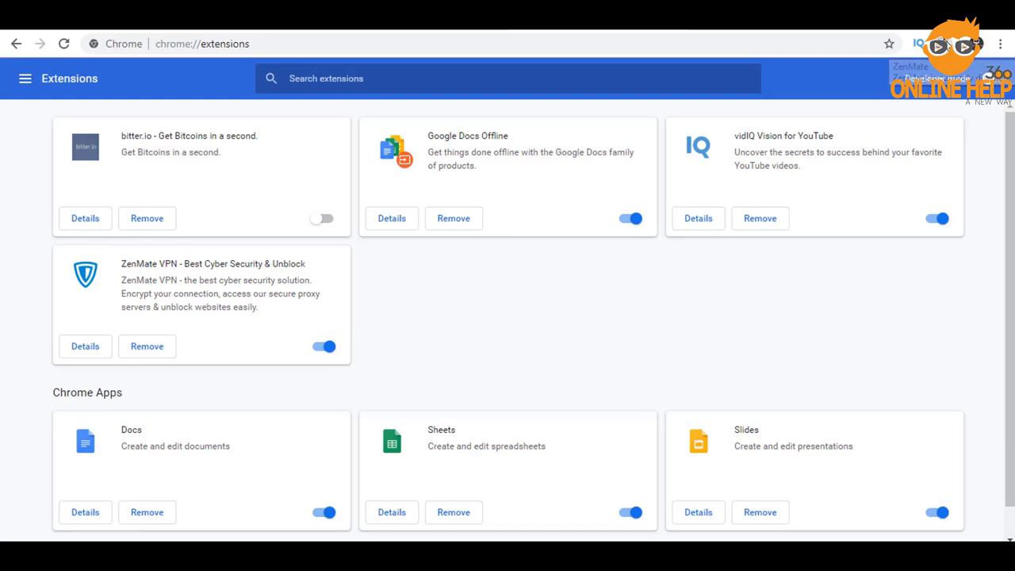
left_click(926, 402)
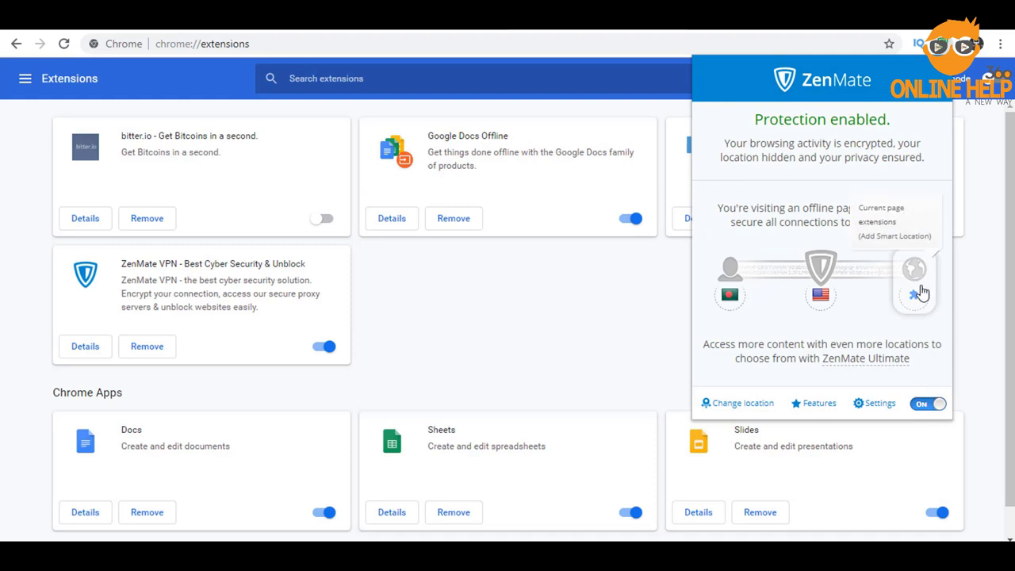
left_click(977, 302)
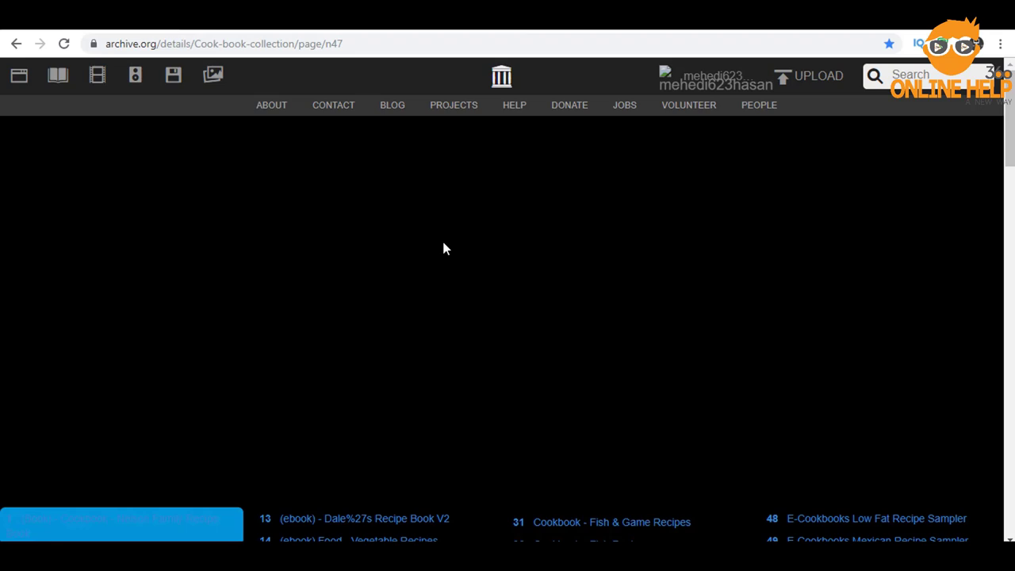
Examine the recipe book titles and the item description of the Cook-book-collection page on archive.org.
scroll(444, 249, "down", 3)
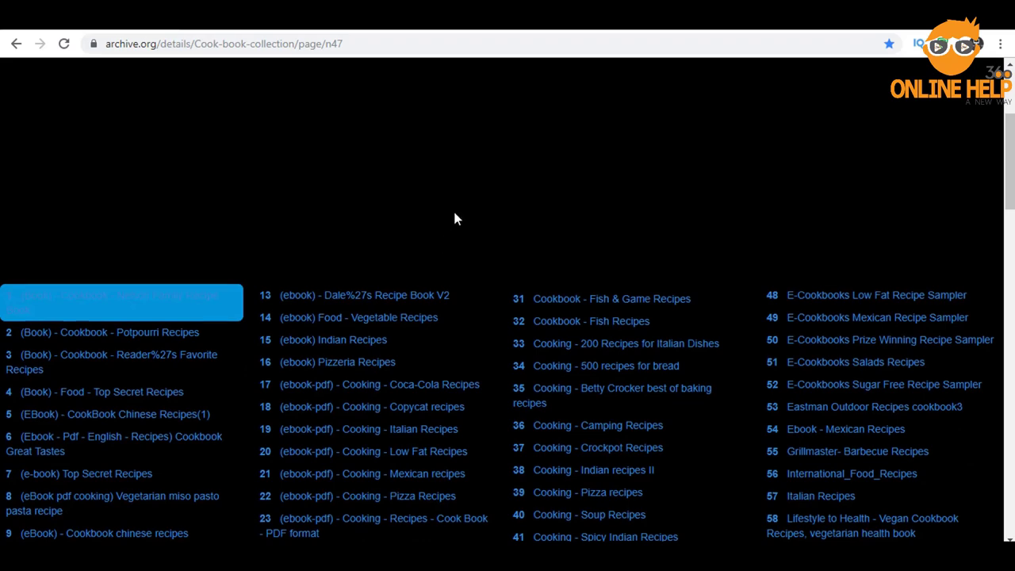
scroll(453, 219, "down", 2)
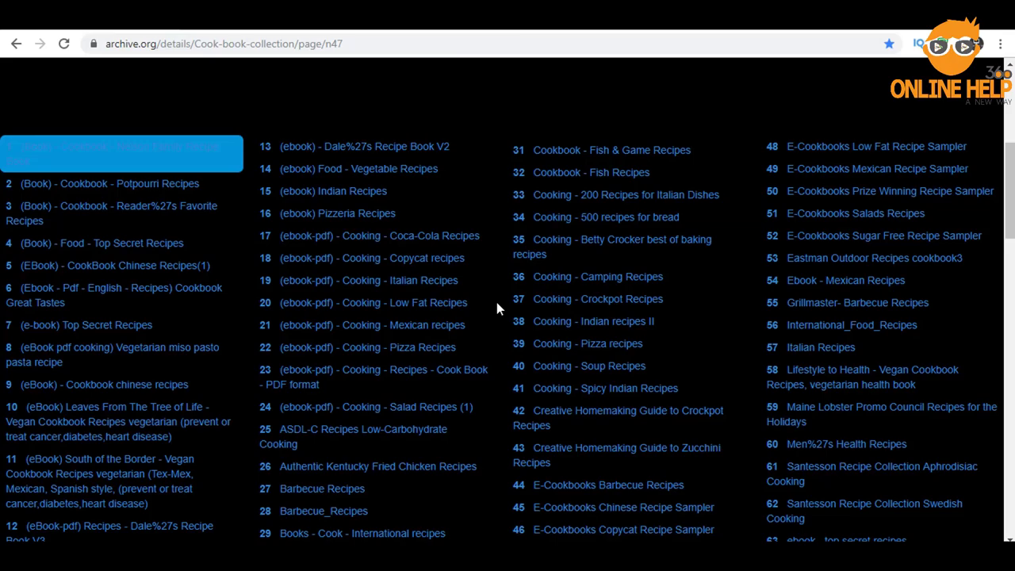
scroll(480, 309, "down", 2)
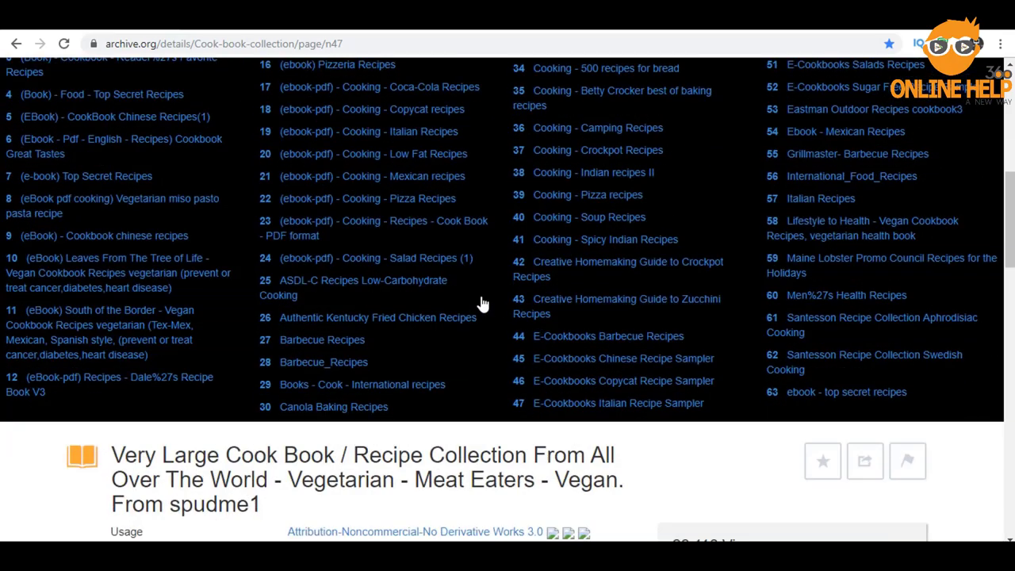
scroll(472, 331, "up", 2)
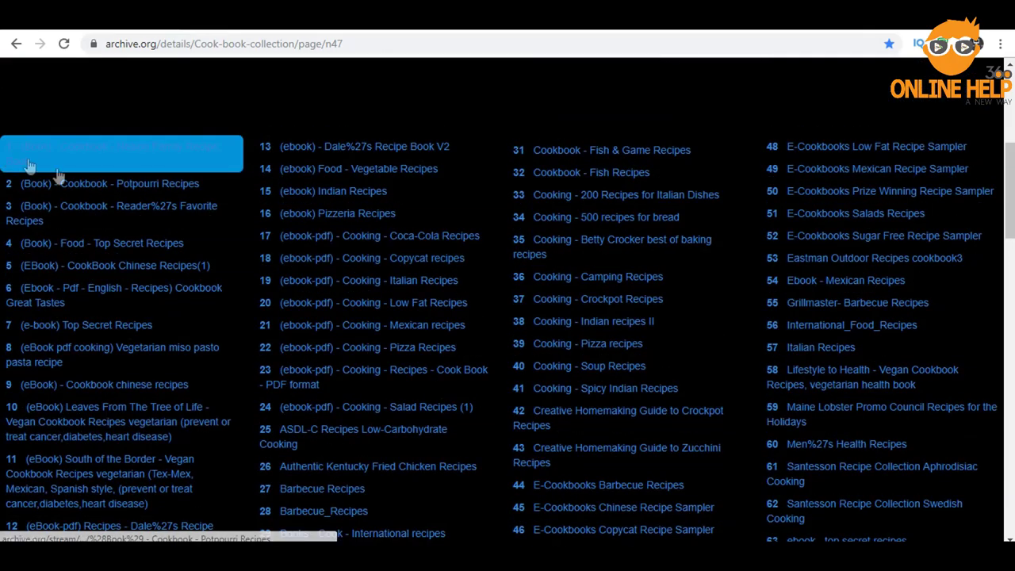
scroll(630, 229, "down", 3)
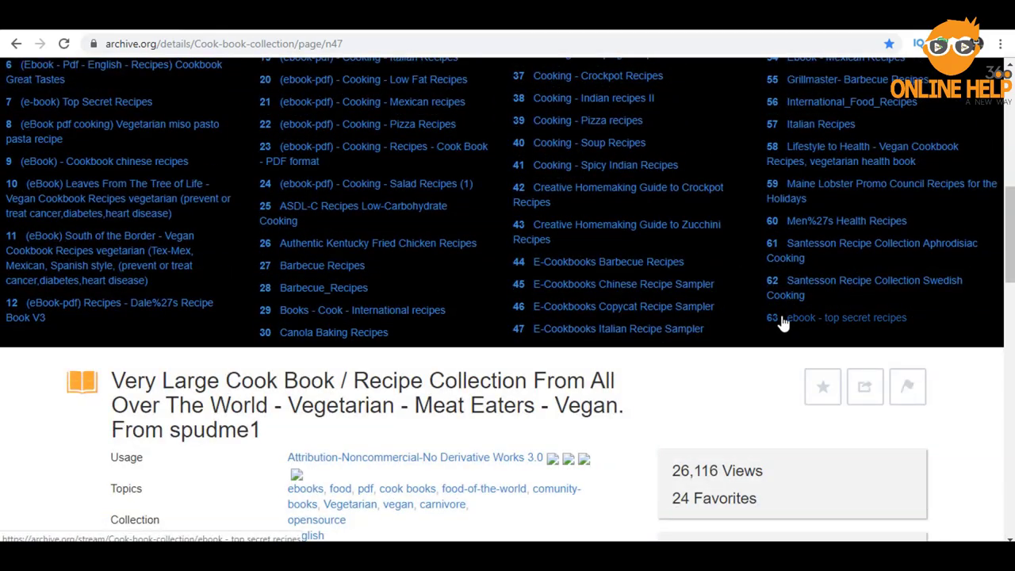
scroll(781, 321, "down", 3)
scroll(782, 322, "down", 4)
scroll(476, 349, "down", 6)
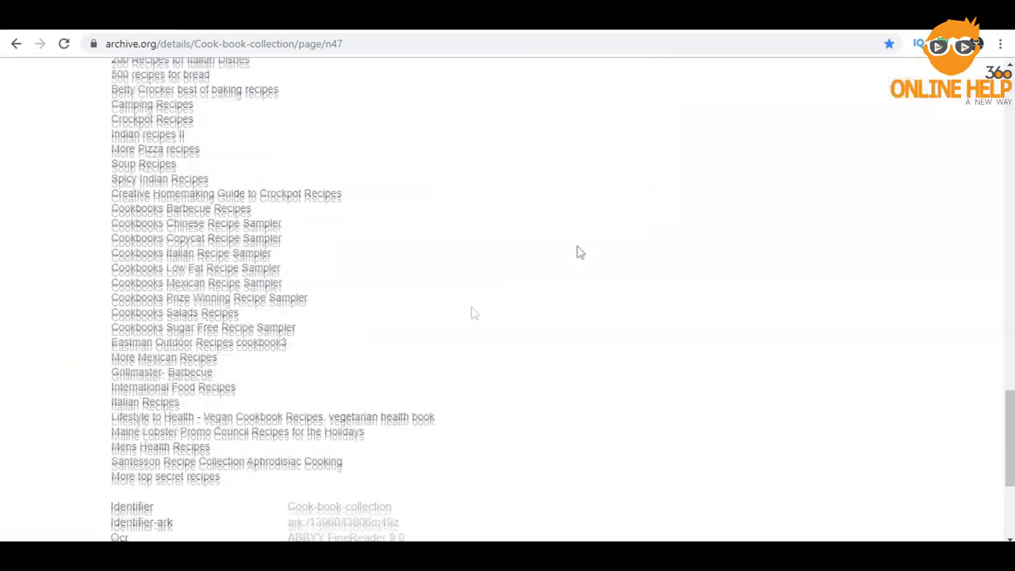
scroll(484, 377, "up", 15)
scroll(607, 283, "down", 2)
scroll(435, 311, "down", 2)
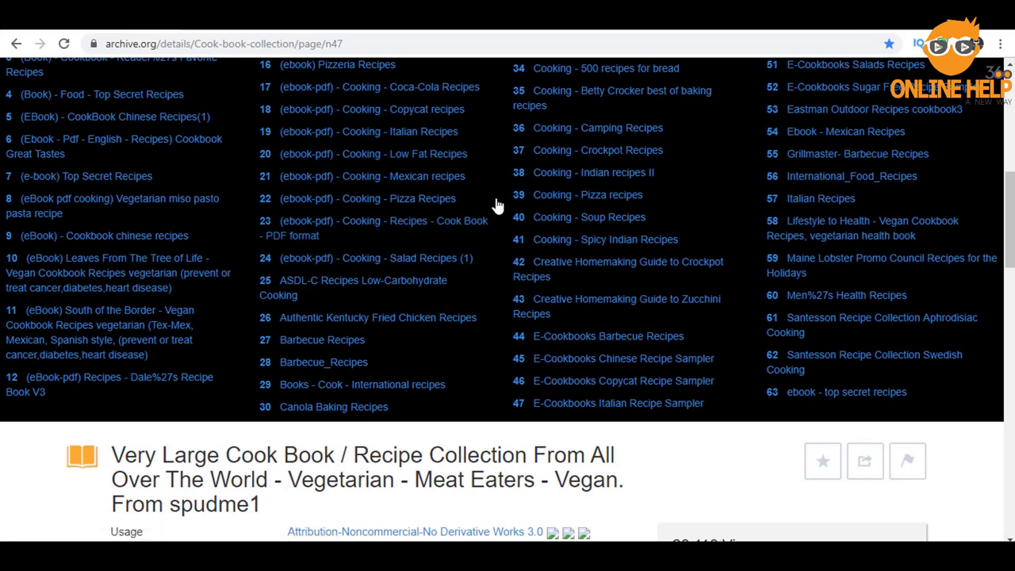
scroll(496, 205, "up", 2)
scroll(496, 205, "down", 1)
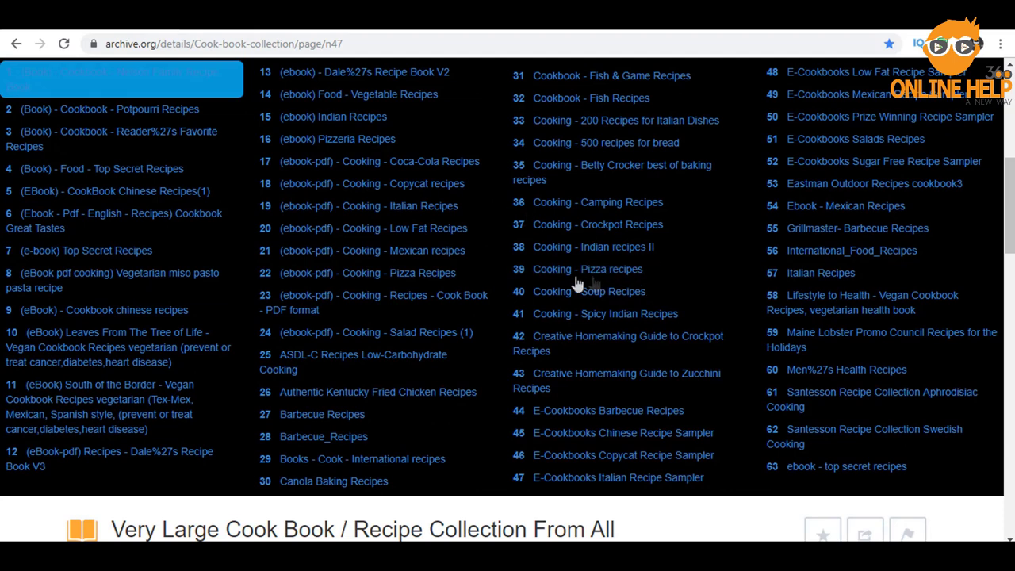
left_click(671, 316)
scroll(666, 309, "up", 1)
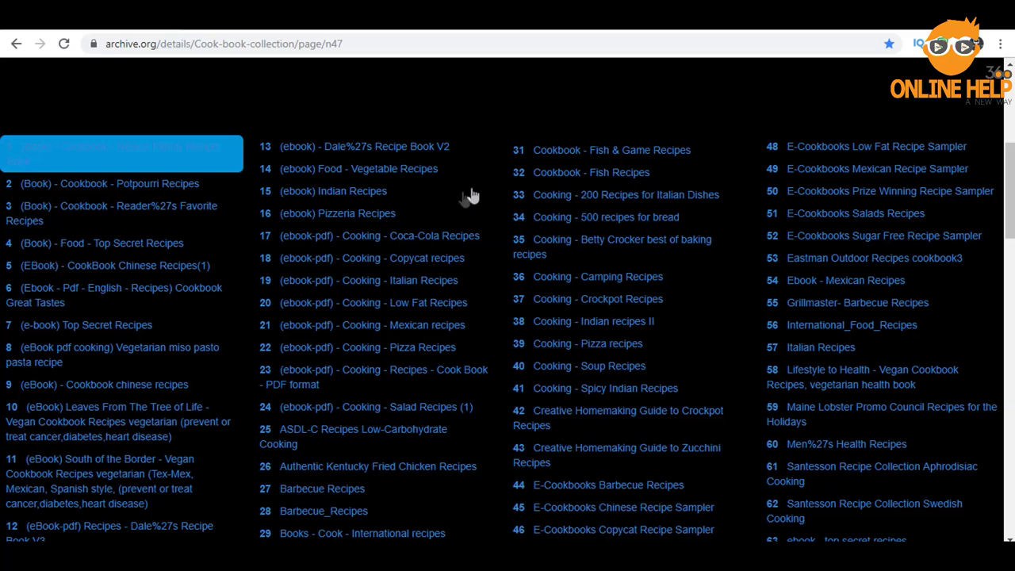
scroll(469, 208, "down", 2)
scroll(494, 232, "up", 2)
scroll(494, 248, "down", 1)
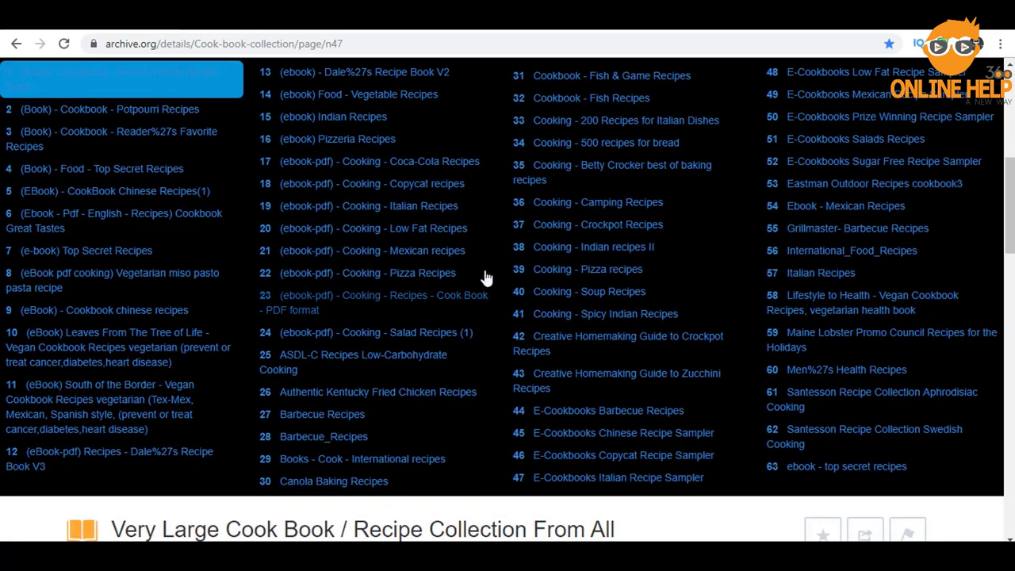
scroll(493, 262, "up", 1)
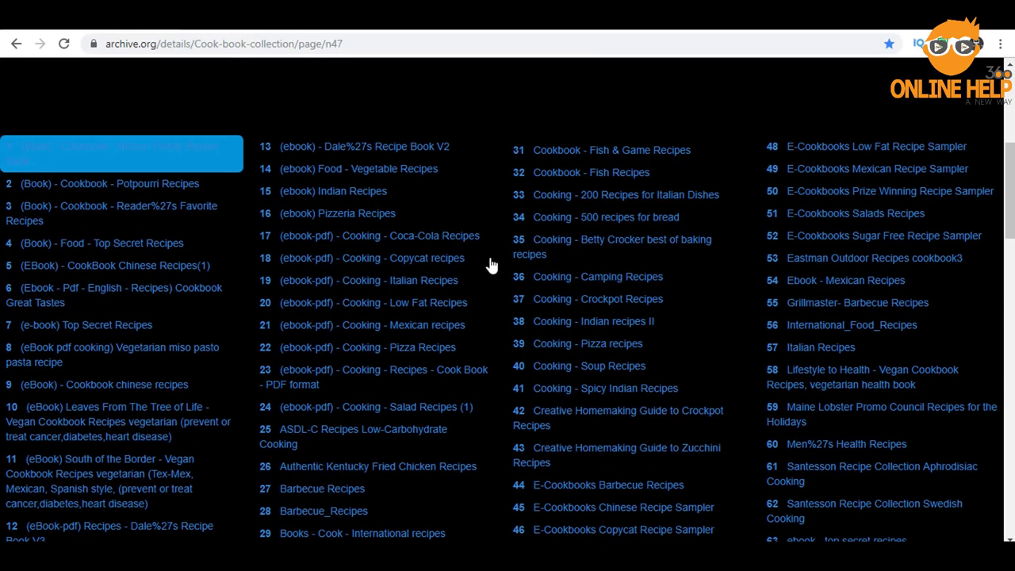
scroll(492, 264, "down", 2)
scroll(492, 271, "up", 1)
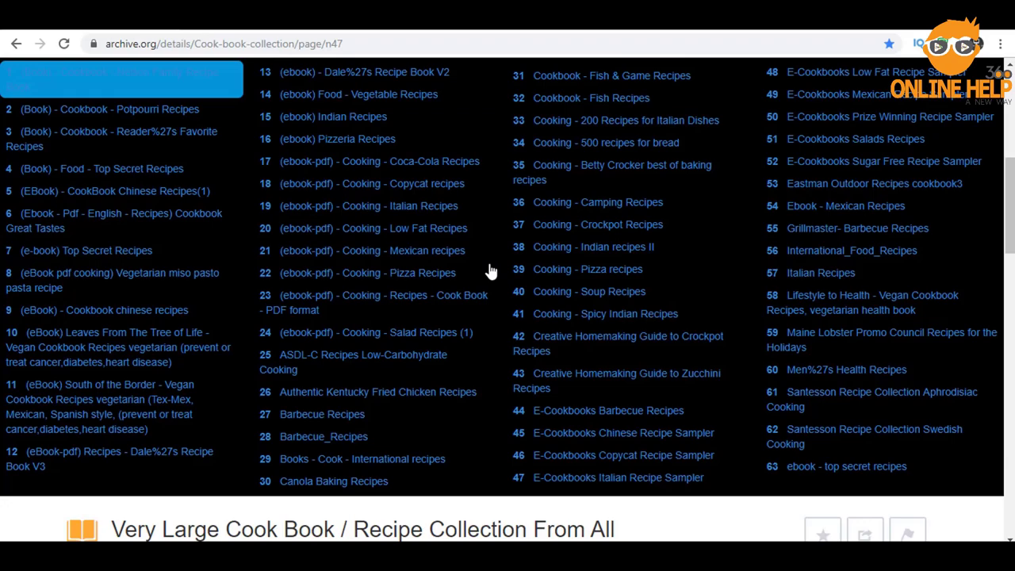
scroll(491, 272, "up", 1)
scroll(480, 217, "down", 2)
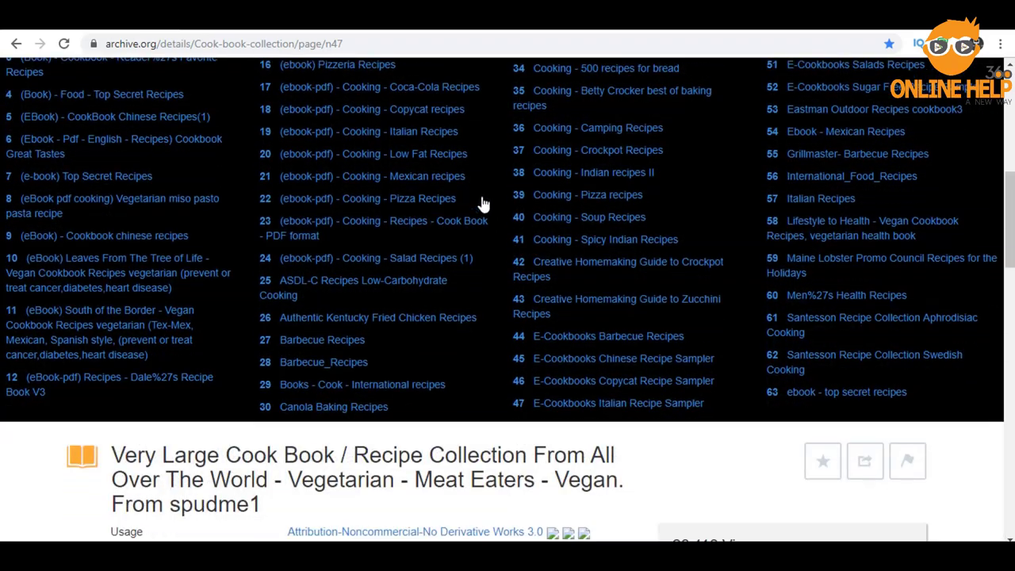
scroll(483, 279, "up", 1)
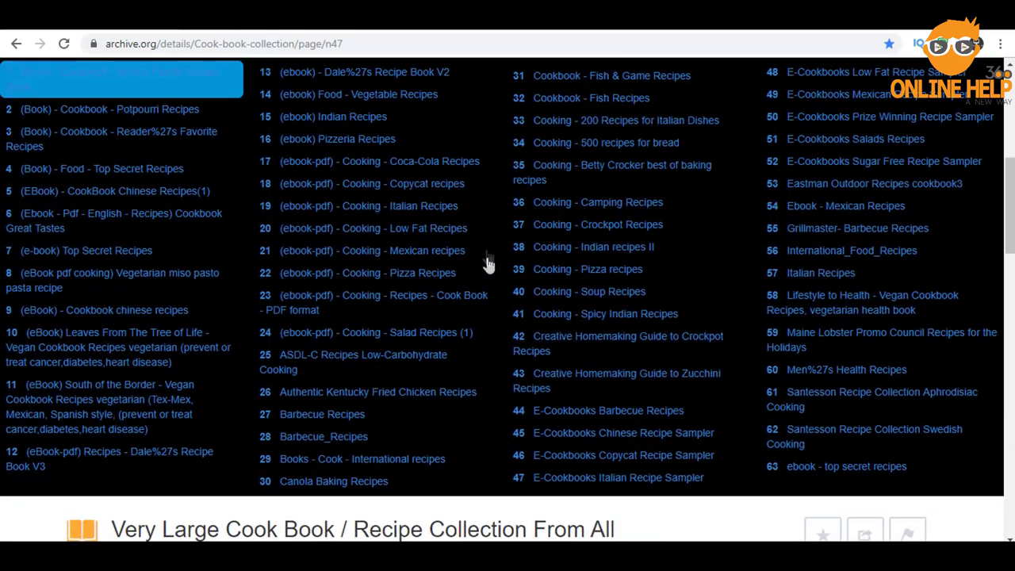
scroll(492, 271, "up", 1)
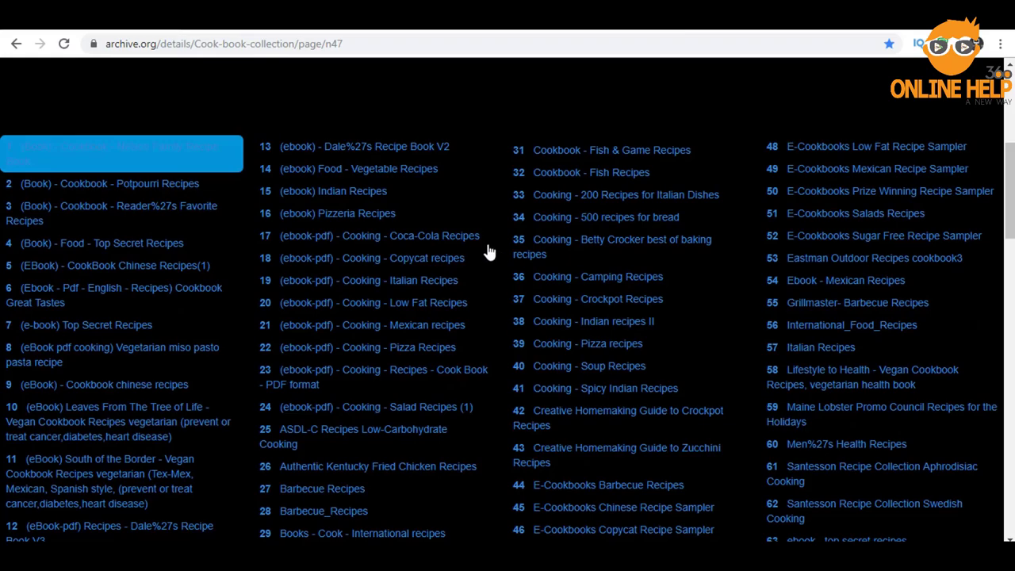
scroll(597, 348, "down", 1)
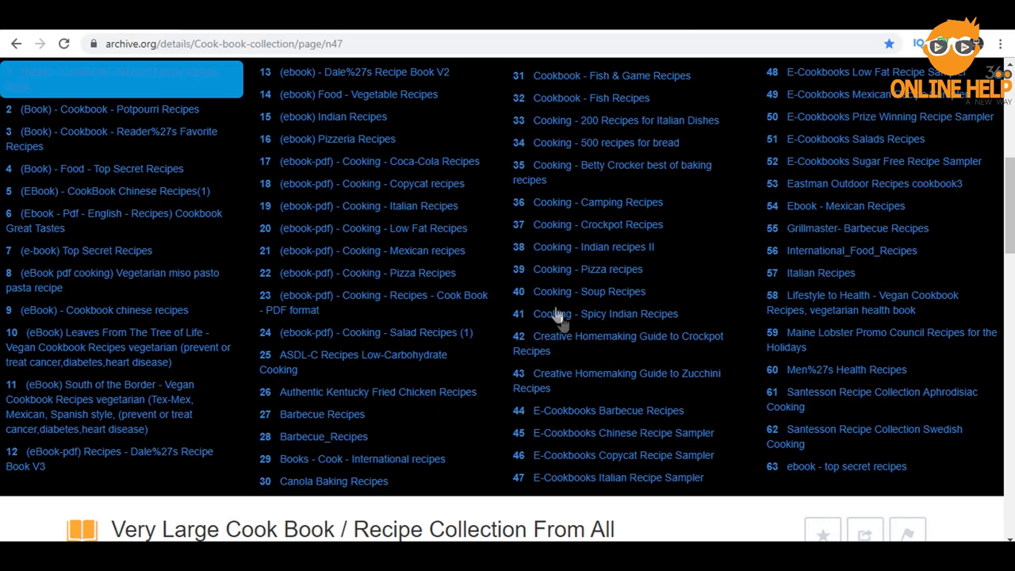
Open the book "Cooking - Indian recipes II" from the collection and page through its recipes up to page 14.
left_click(594, 249)
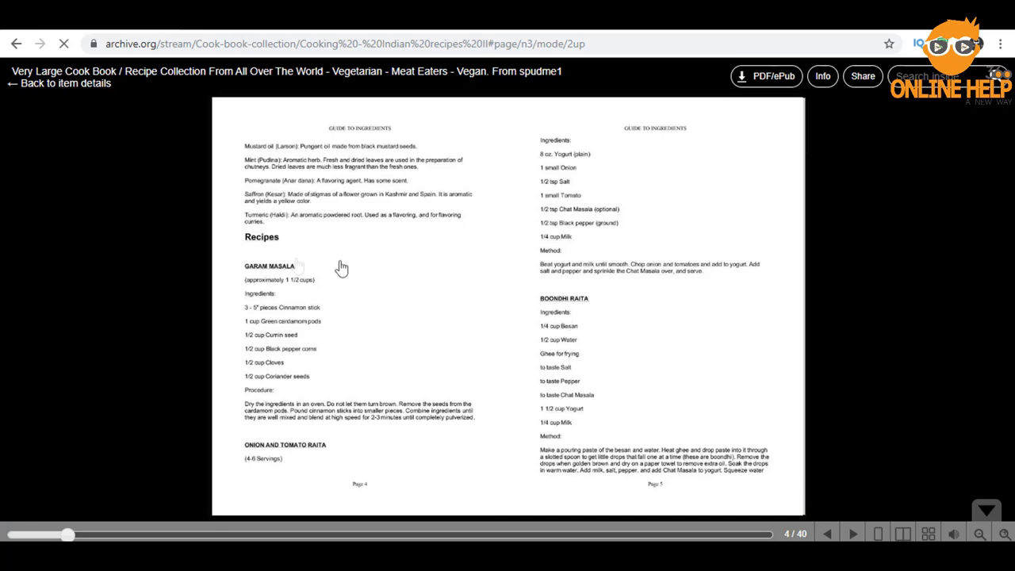
left_click(854, 536)
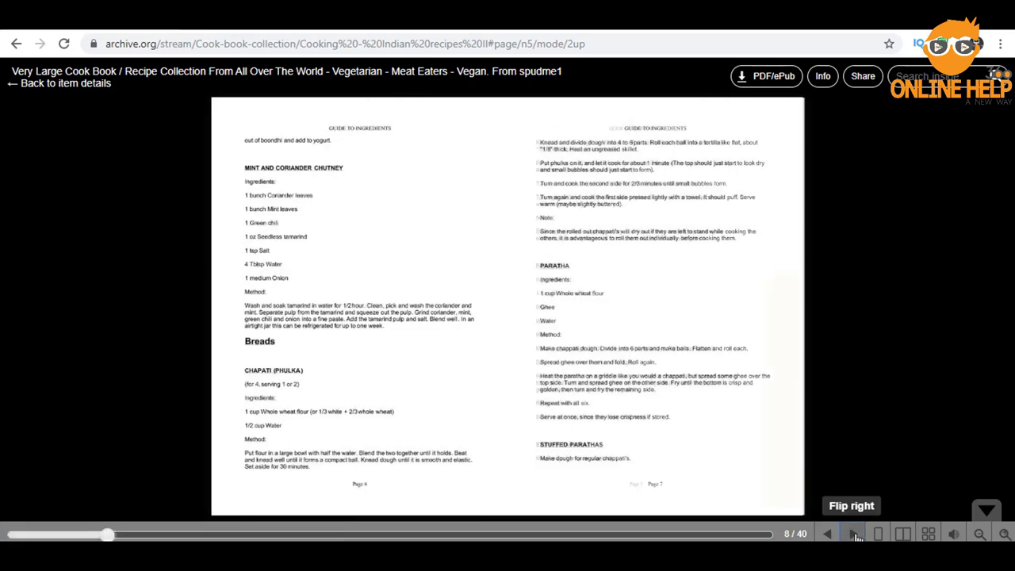
left_click(854, 536)
left_click(854, 536)
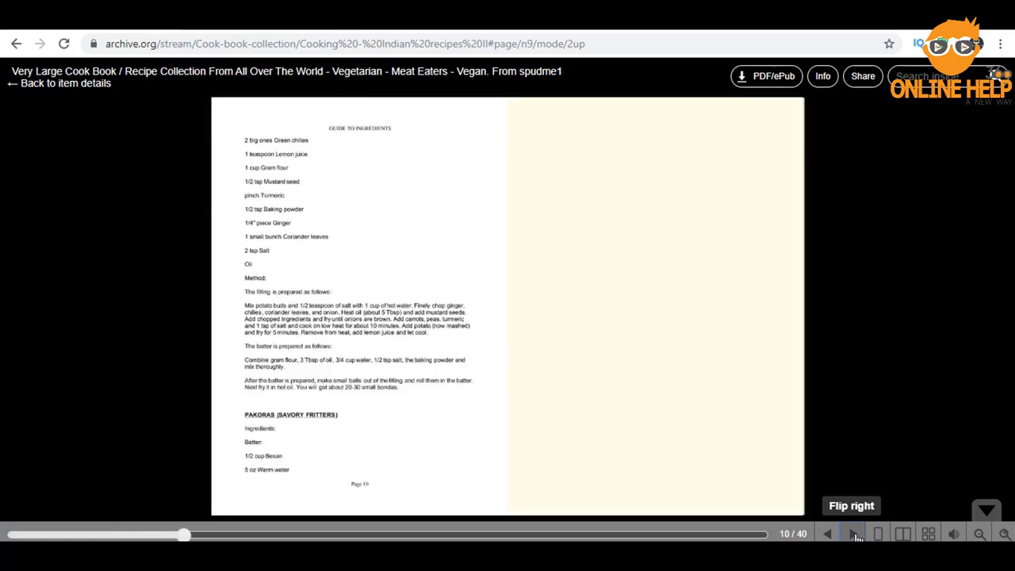
left_click(854, 536)
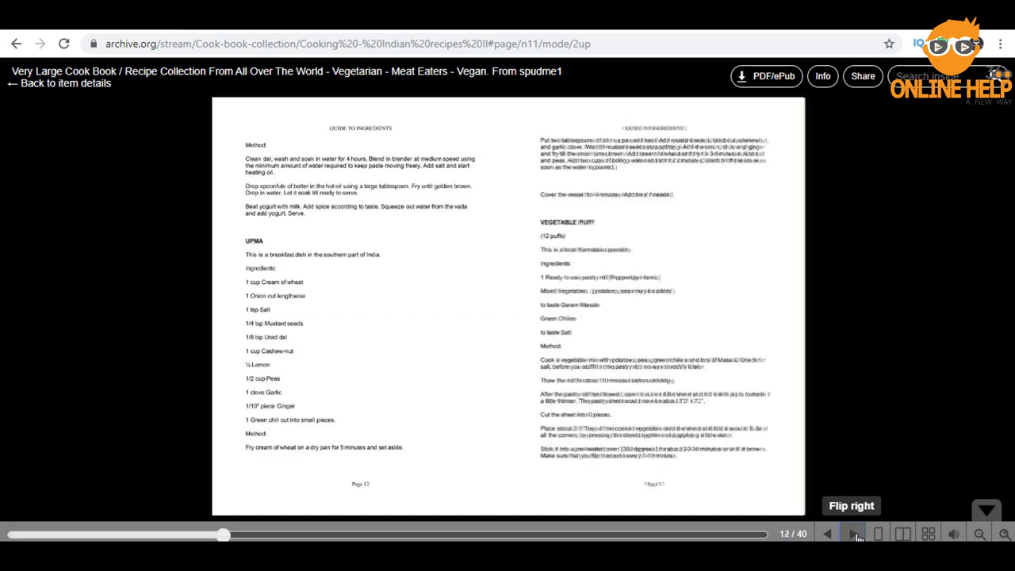
left_click(854, 536)
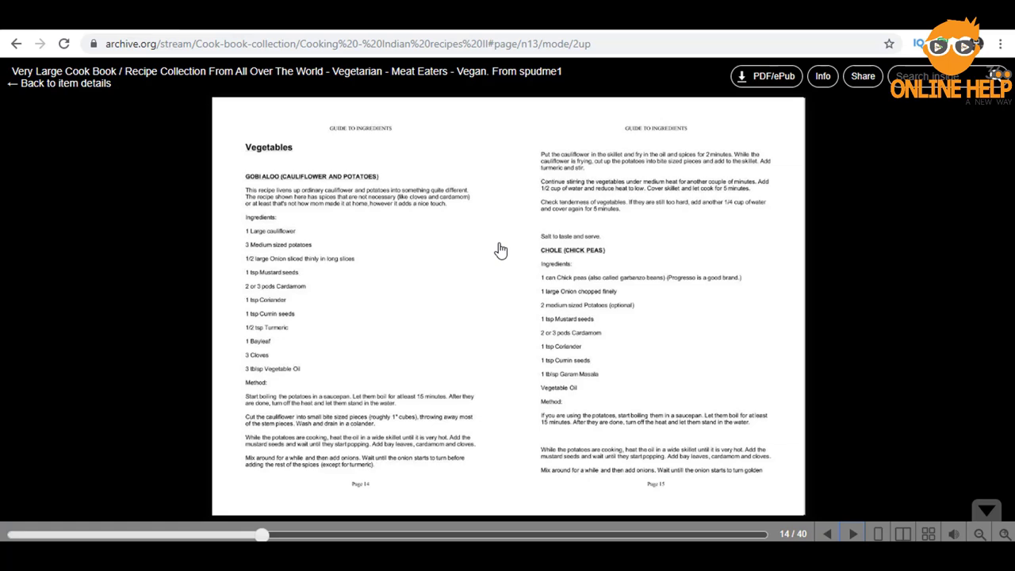
Download the book in PDF format and save it to the Desktop as "Cooking - Indian recipes II".
left_click(765, 80)
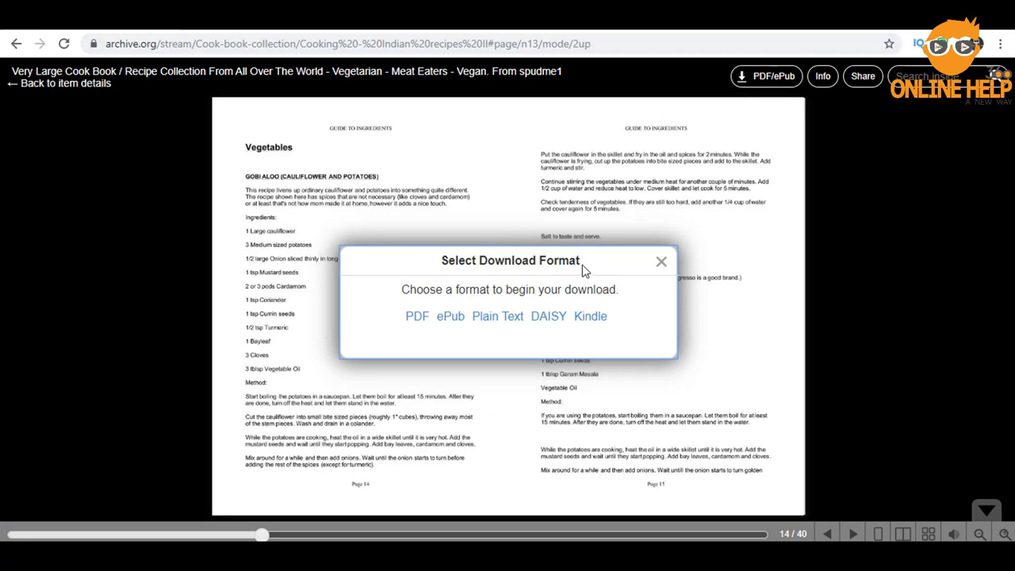
left_click(417, 318)
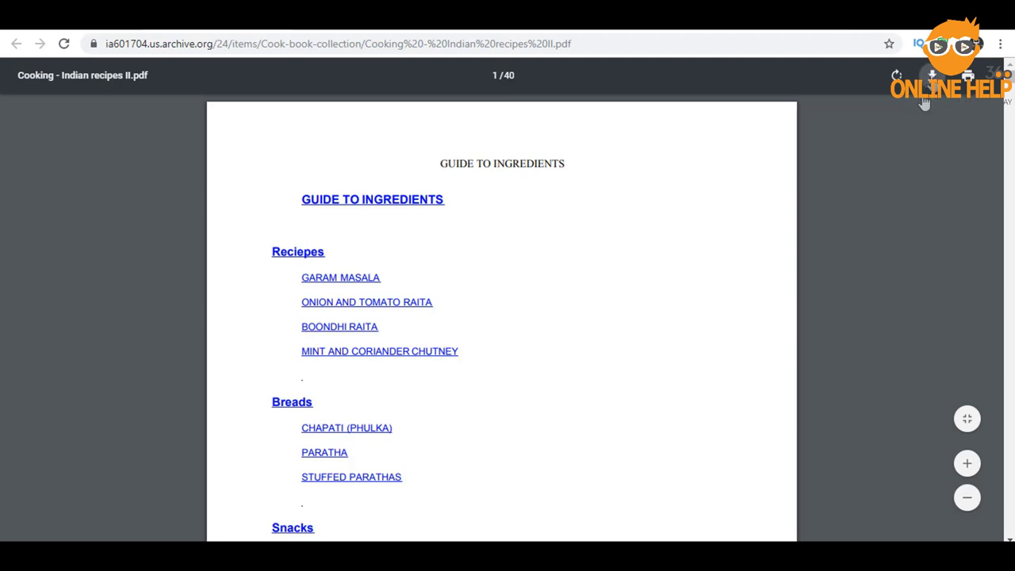
key("ctrl+s")
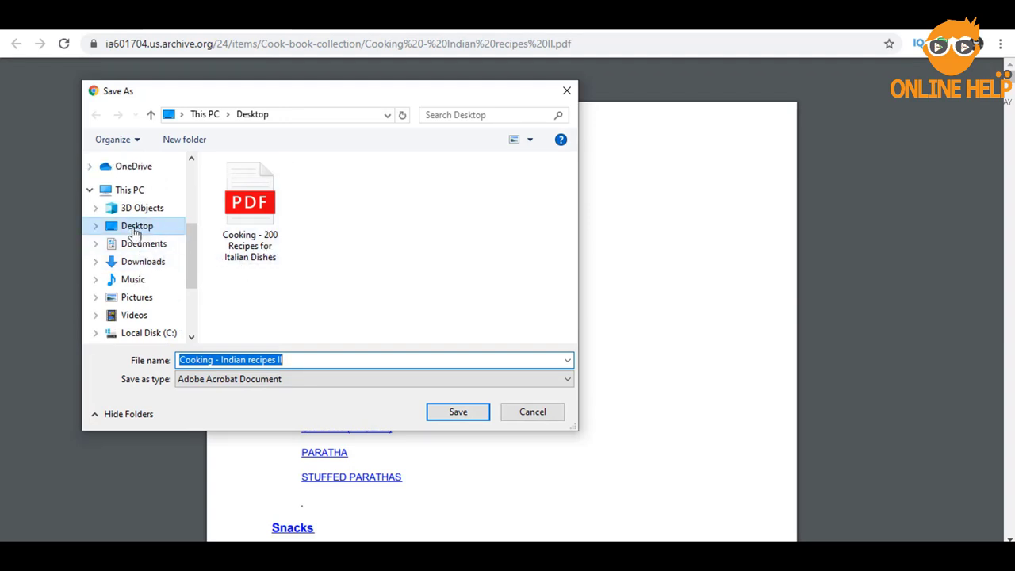
left_click(457, 413)
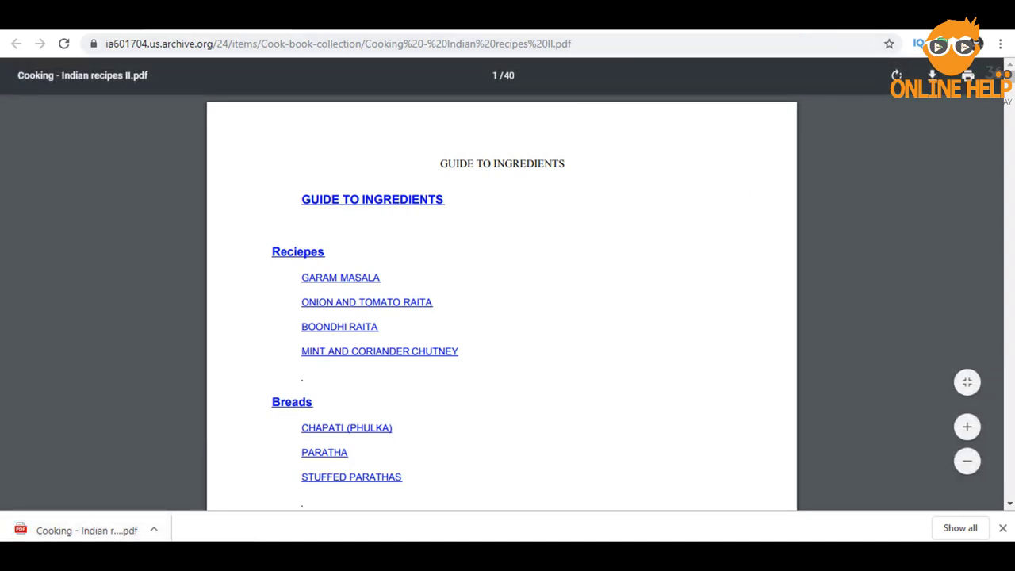
Open Zamzar's PDF to Word conversion page in a new browser tab.
key("ctrl+t")
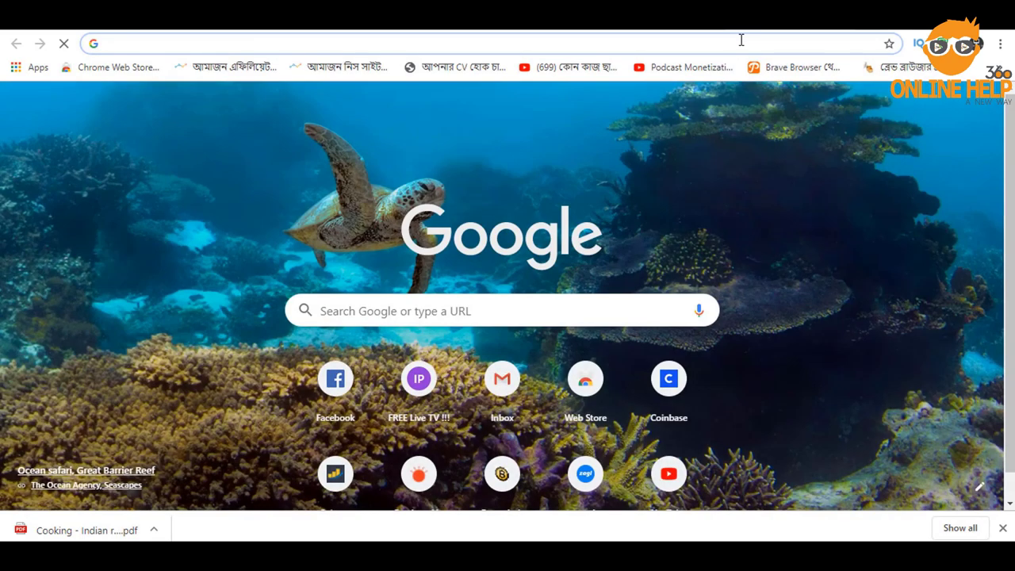
type("zam")
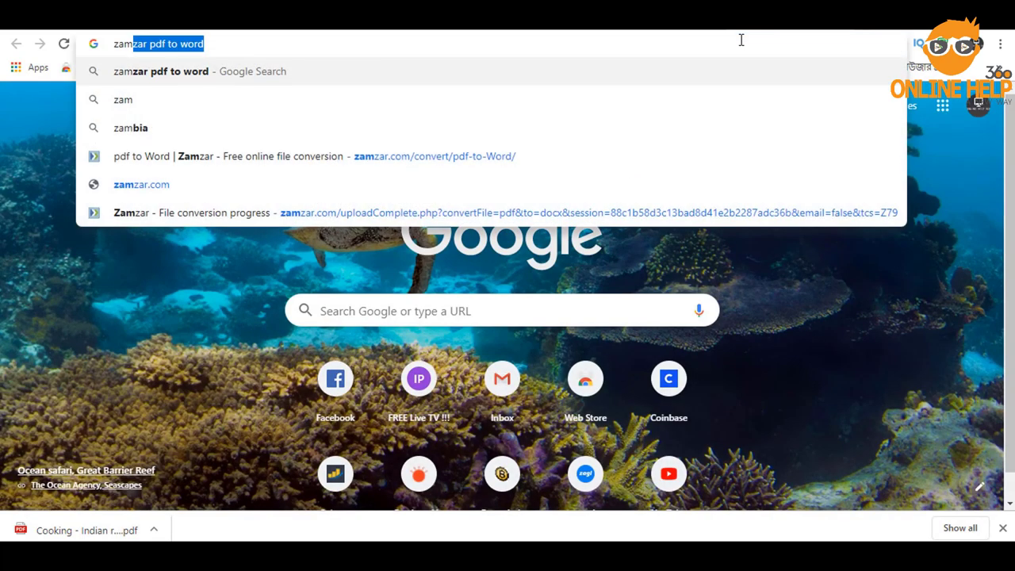
key("Return")
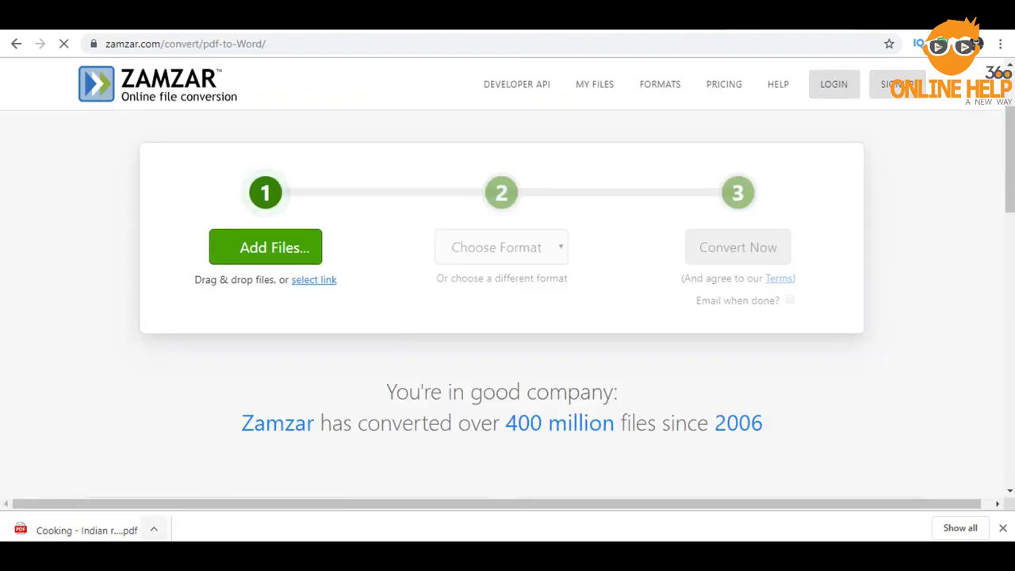
Locate the downloaded "Cooking - Indian recipes II" PDF in the Desktop folder and add it to Zamzar's files to convert.
right_click(86, 529)
left_click(162, 487)
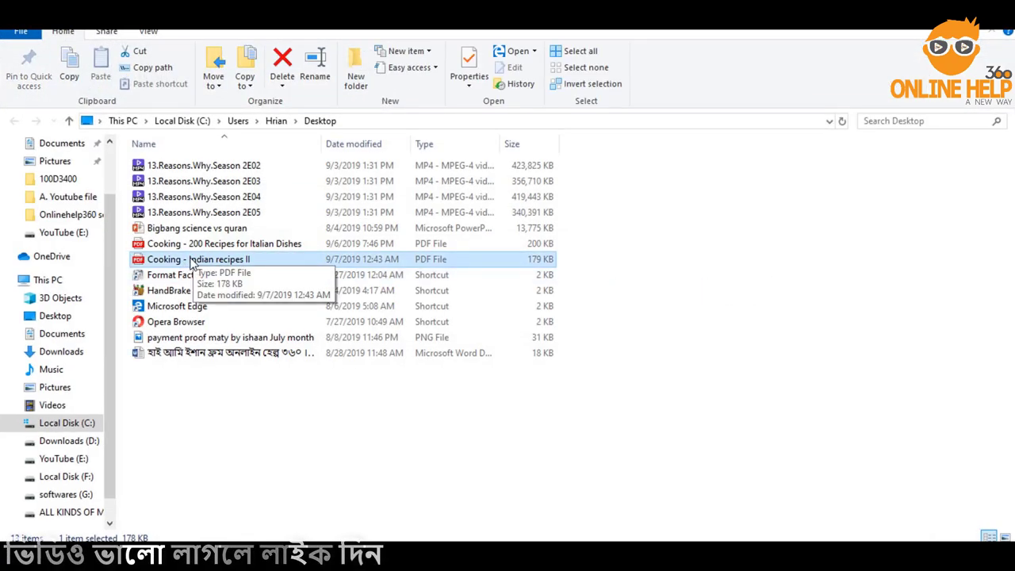
left_click_drag(188, 266, 514, 269)
scroll(523, 268, "down", 1)
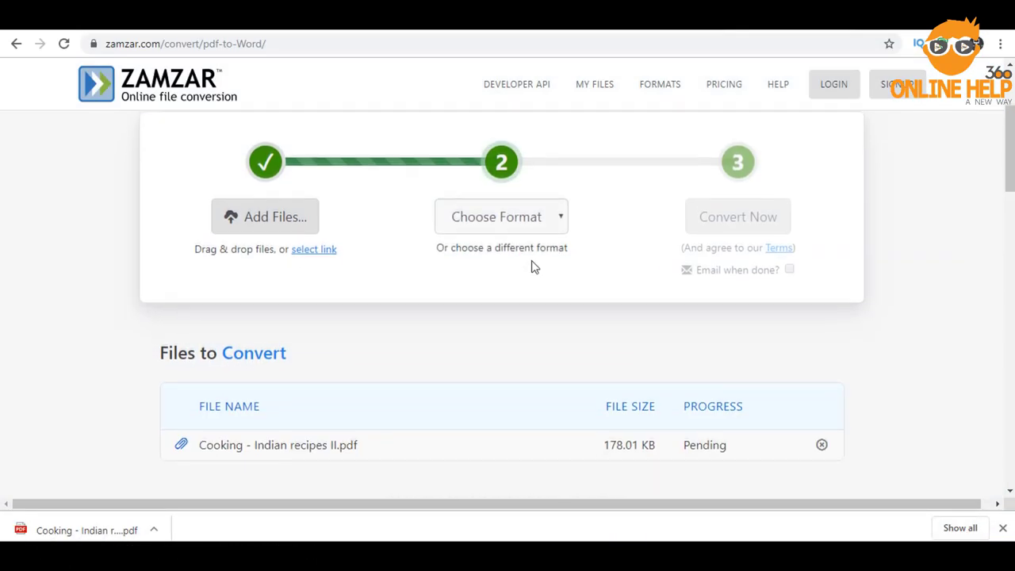
Convert the PDF to docx format and download the converted file.
left_click(507, 204)
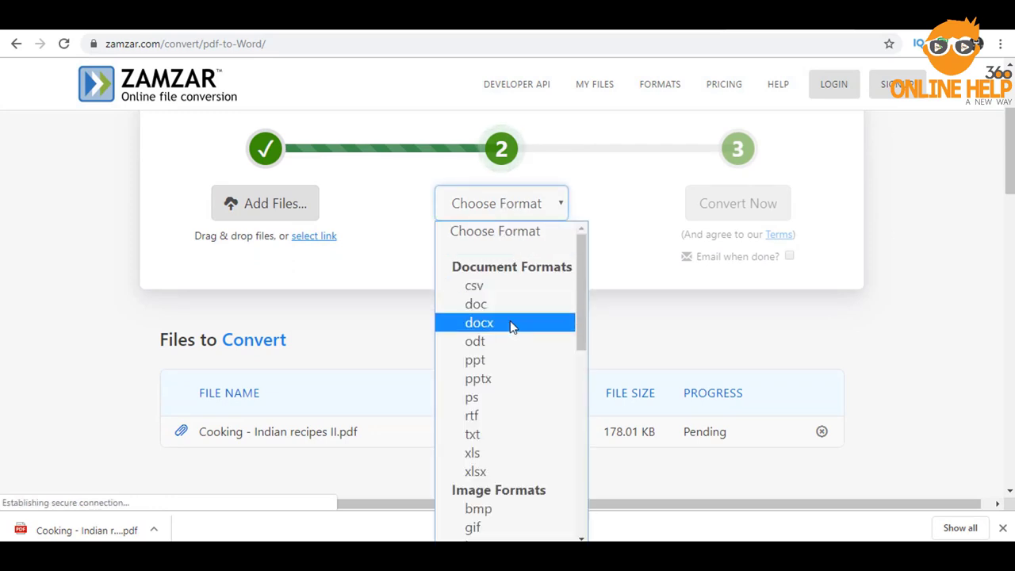
left_click(510, 321)
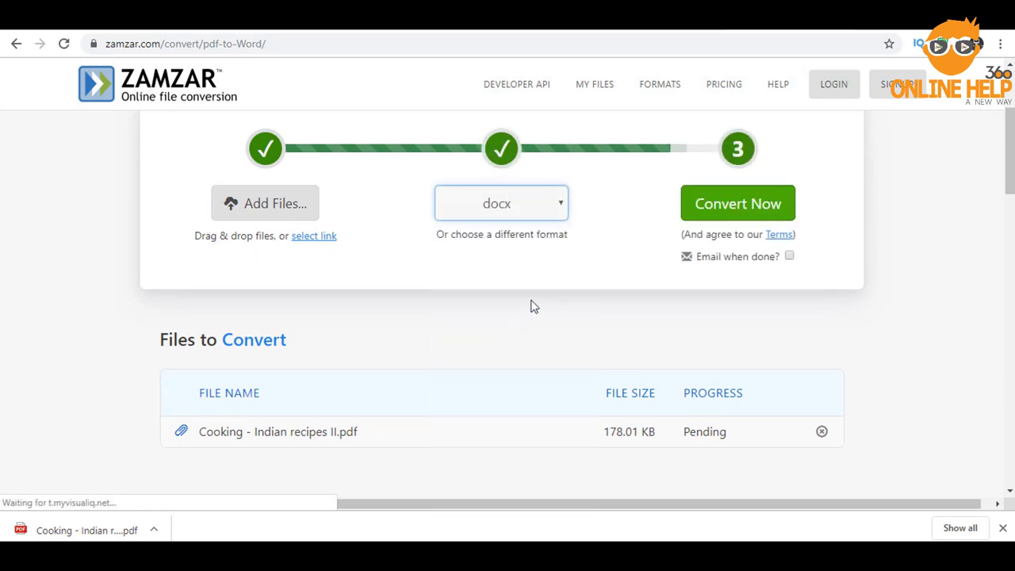
left_click(741, 208)
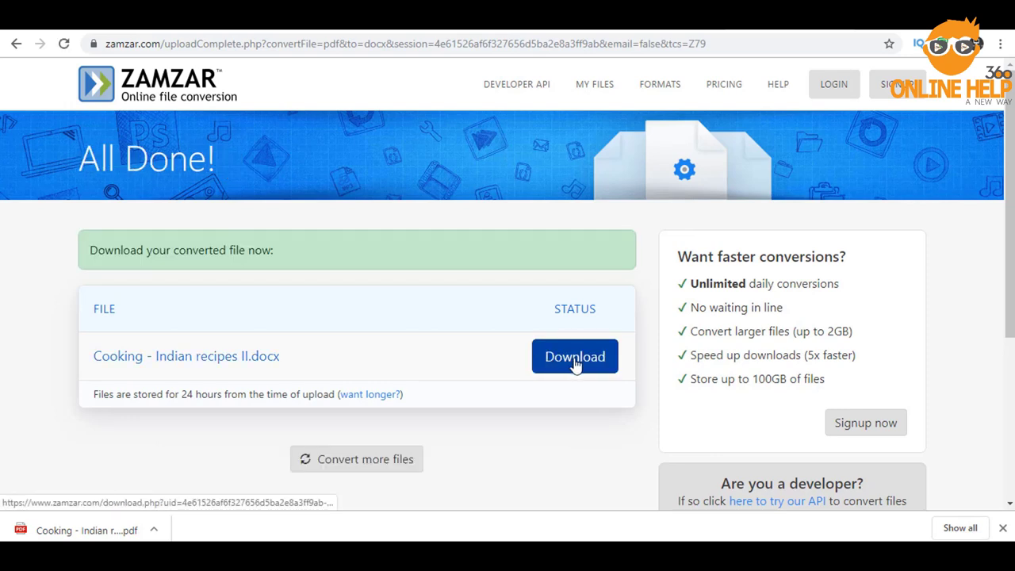
left_click(575, 363)
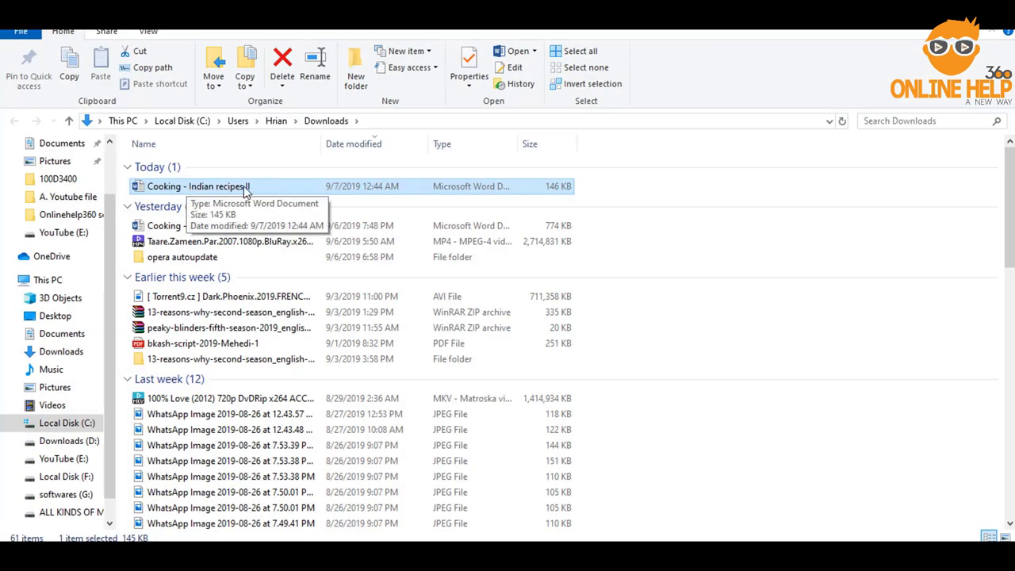
Open the downloaded "Cooking - Indian recipes II" document in Word with editing enabled, and skim the linked recipe list on its first pages.
double_click(244, 188)
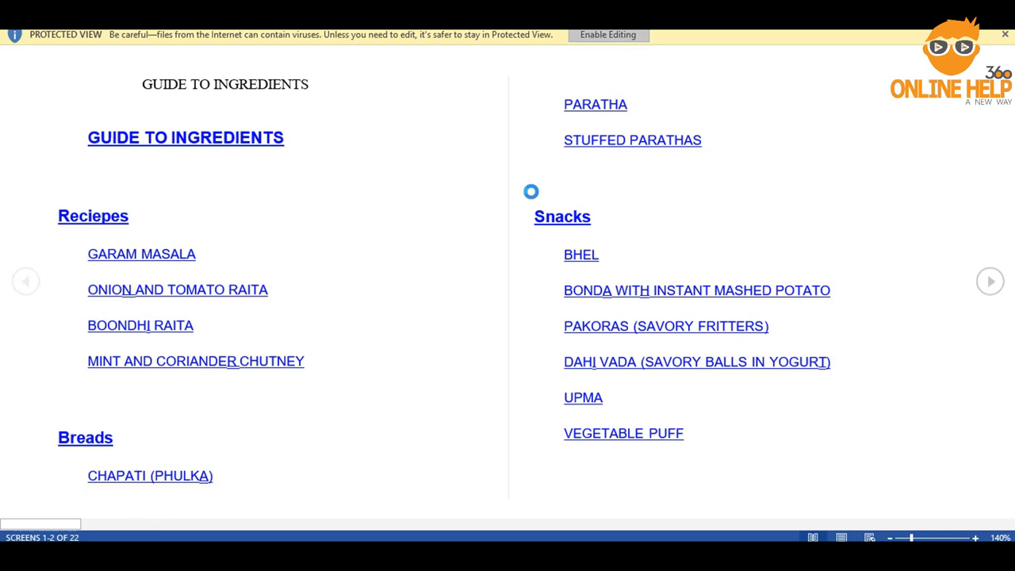
scroll(475, 290, "down", 3)
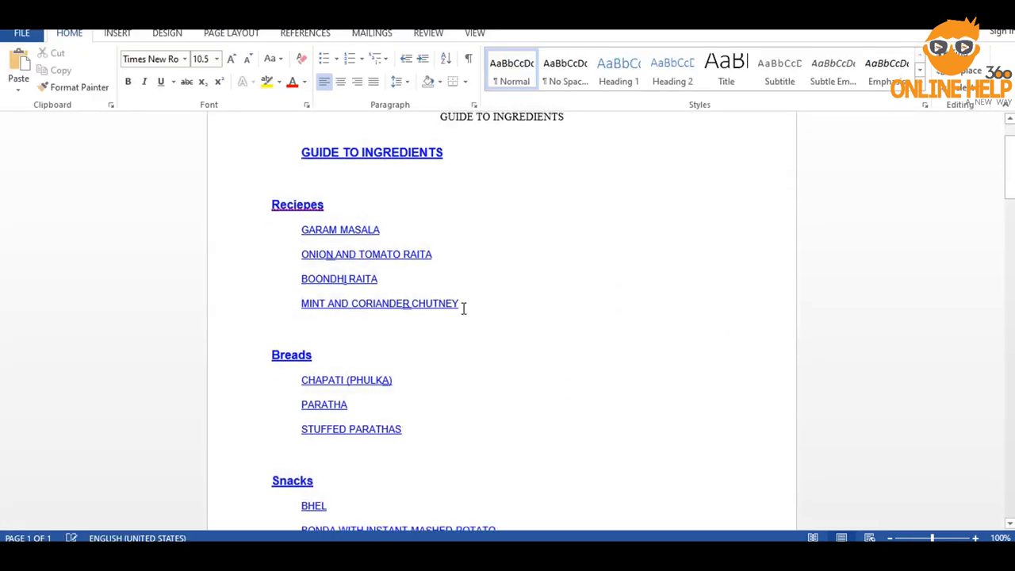
scroll(487, 290, "down", 15)
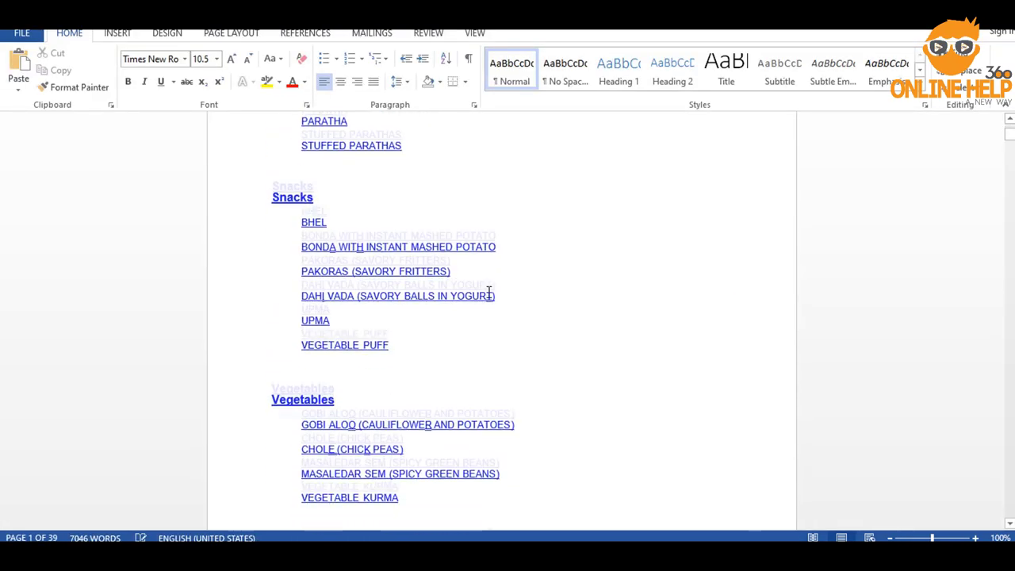
scroll(483, 320, "down", 6)
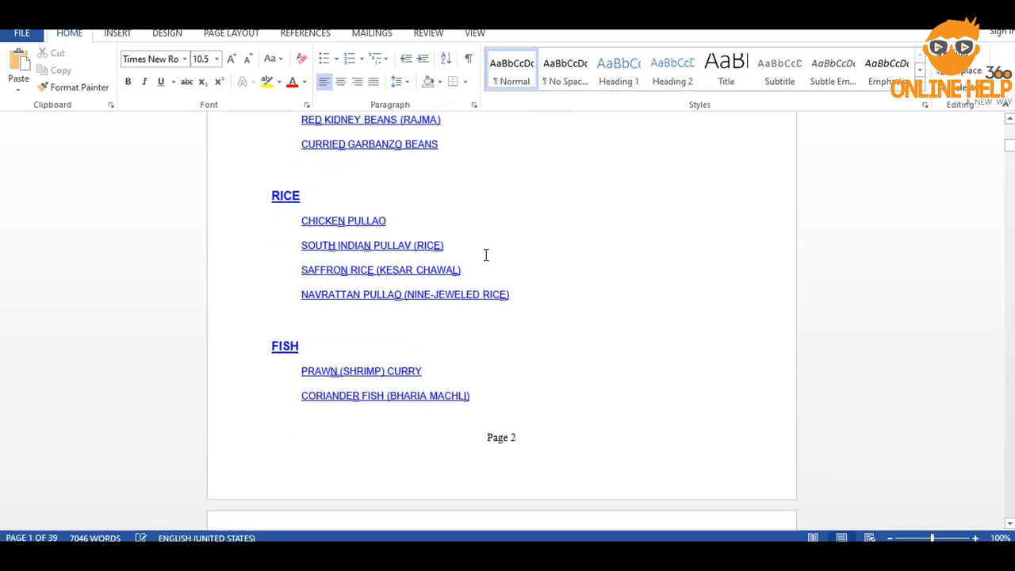
scroll(451, 314, "down", 10)
scroll(532, 325, "up", 4)
scroll(533, 325, "up", 14)
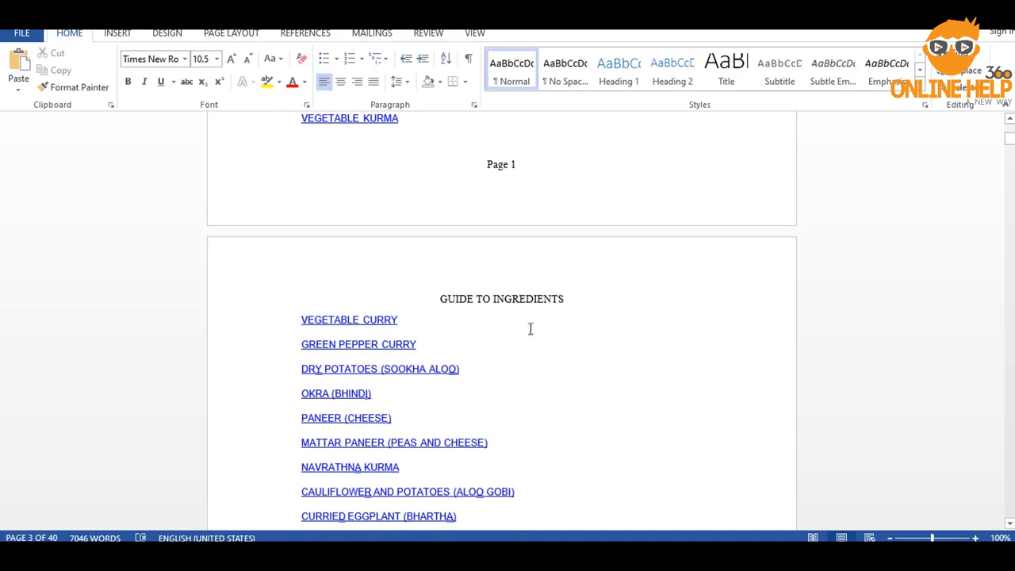
scroll(526, 333, "up", 5)
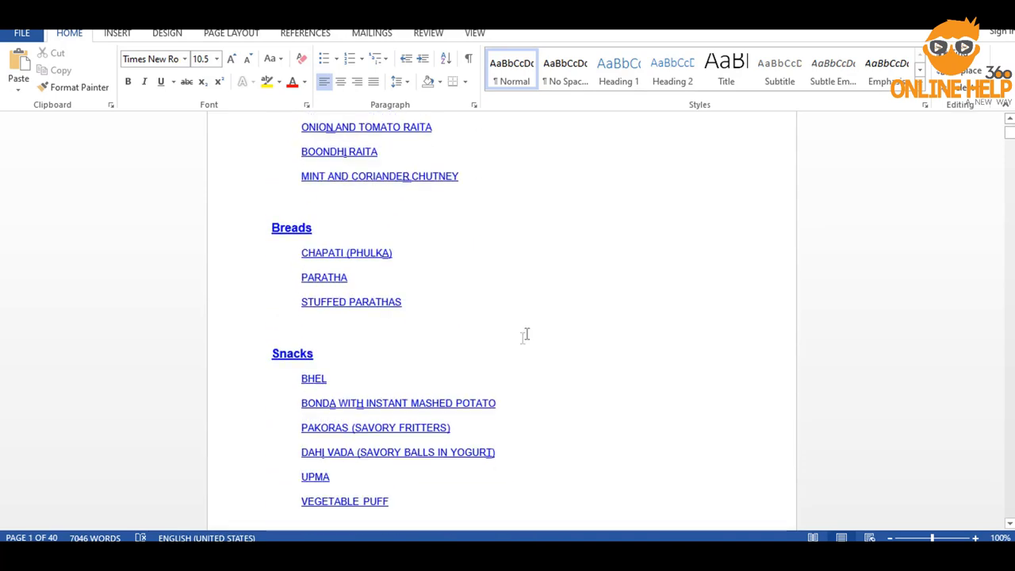
scroll(510, 347, "up", 5)
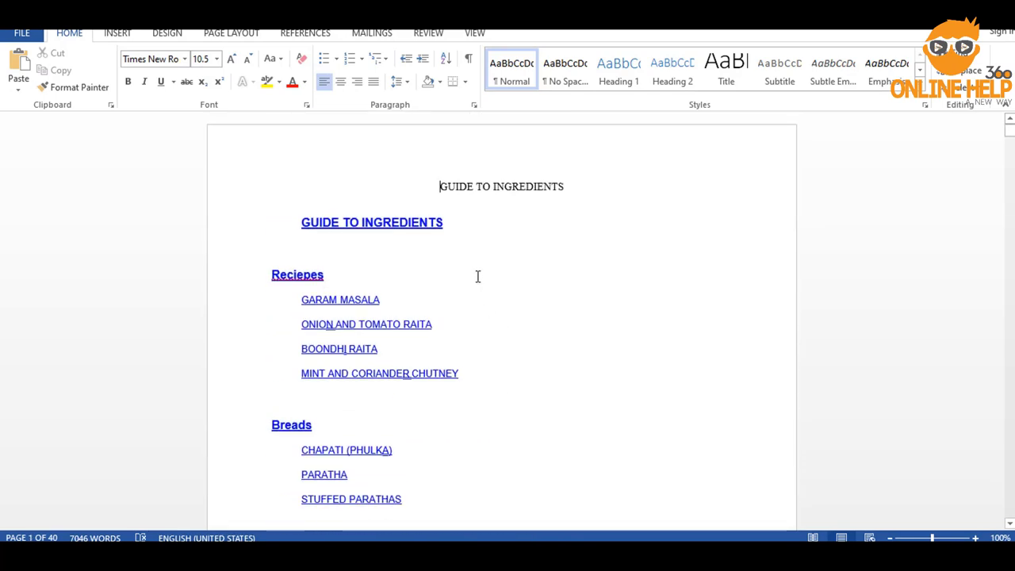
Examine the linked recipe categories on the first pages and the Guide to Ingredients section that follows them.
scroll(493, 317, "down", 2)
scroll(493, 317, "down", 3)
scroll(493, 318, "down", 3)
scroll(493, 317, "down", 5)
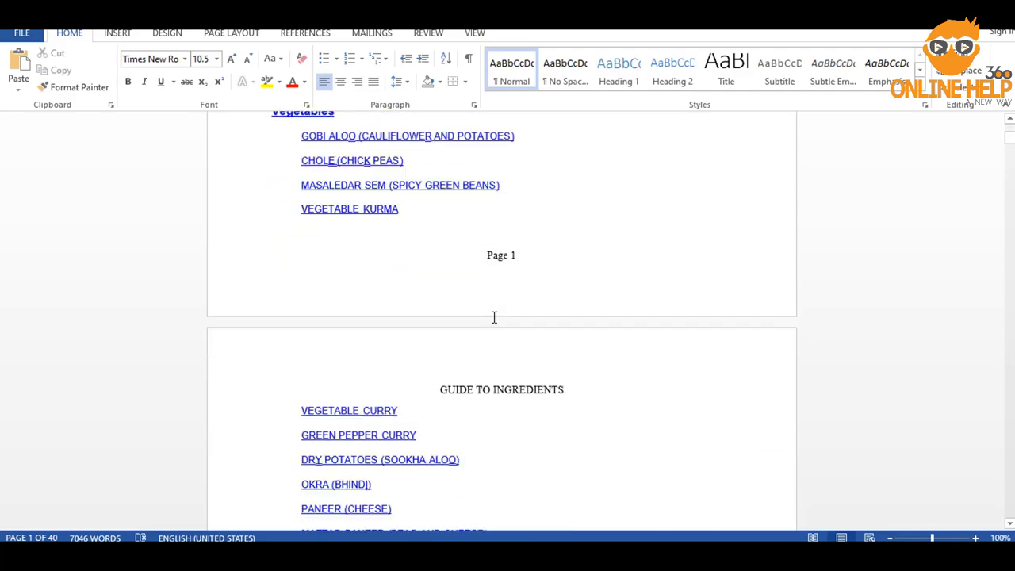
scroll(493, 317, "down", 3)
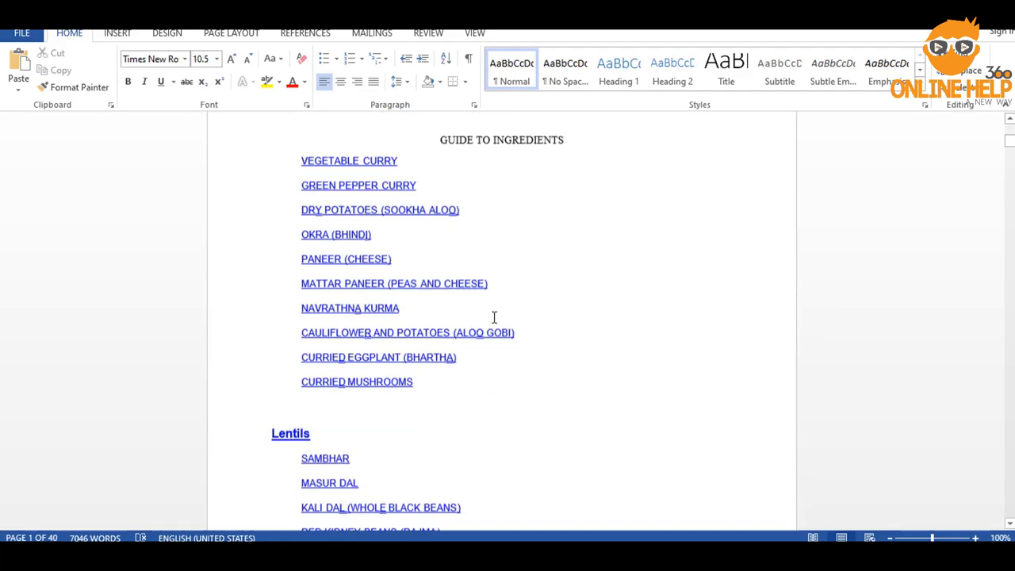
scroll(493, 317, "down", 3)
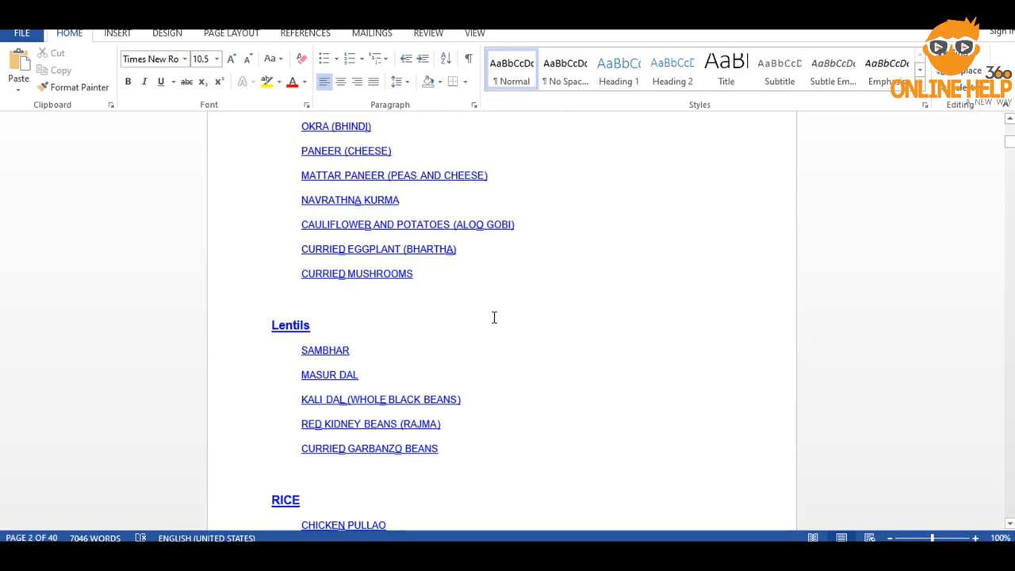
scroll(493, 317, "down", 7)
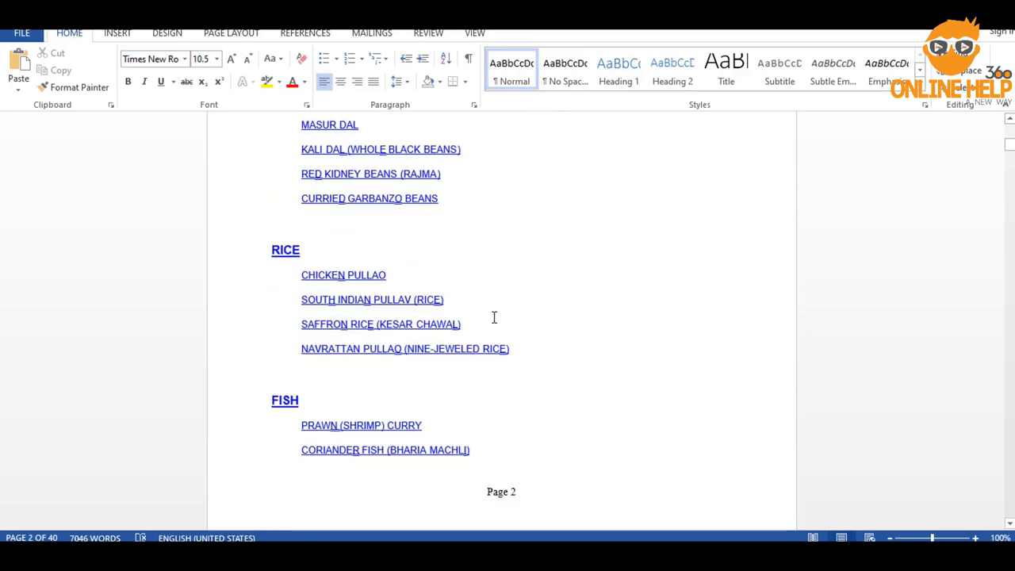
scroll(493, 317, "down", 6)
scroll(493, 317, "down", 10)
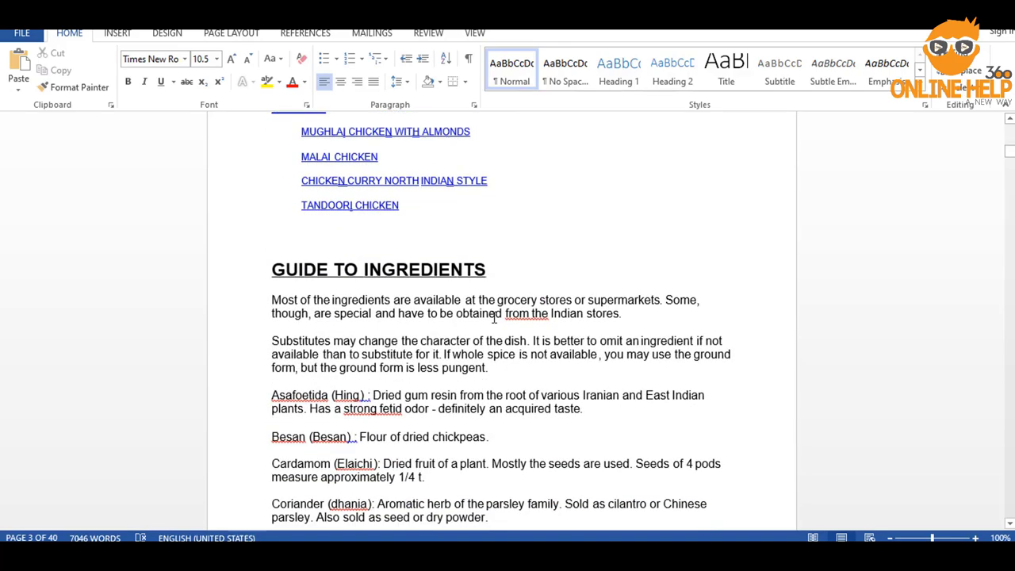
scroll(493, 317, "down", 9)
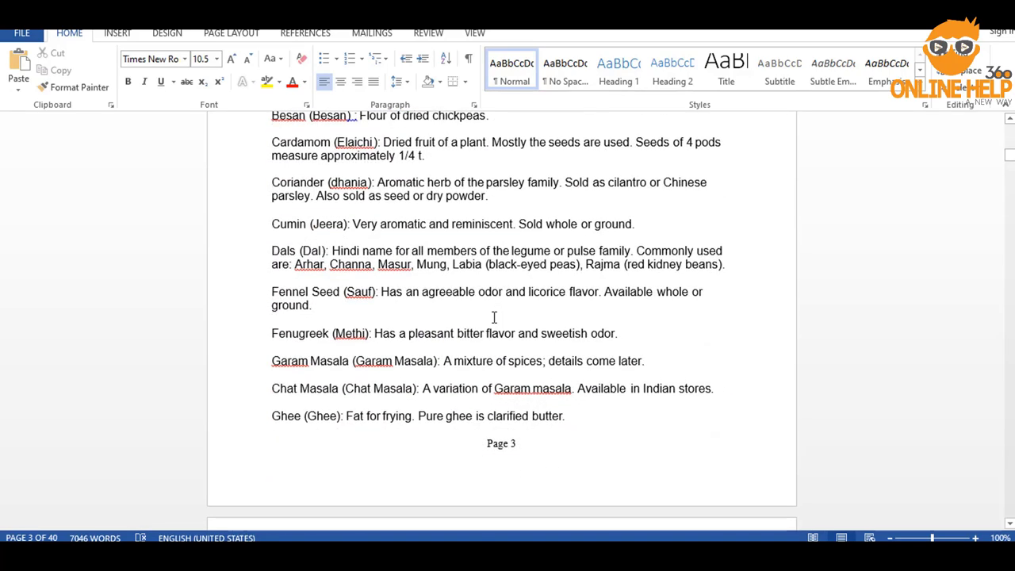
scroll(493, 317, "down", 10)
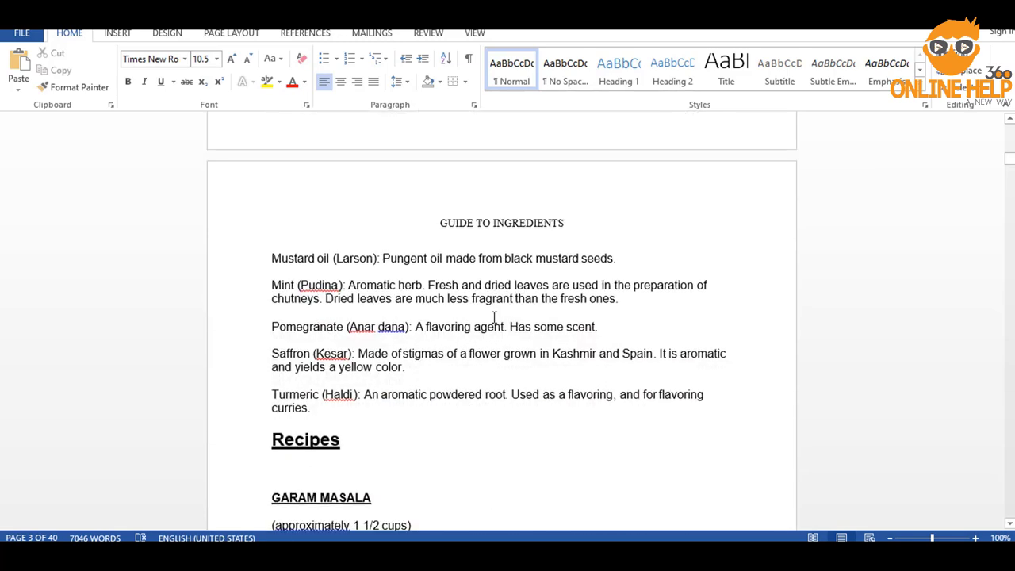
Highlight the Garam Masala ingredients under Recipes and read through the recipes that follow up to page 10.
scroll(493, 317, "down", 9)
left_click_drag(281, 259, 392, 423)
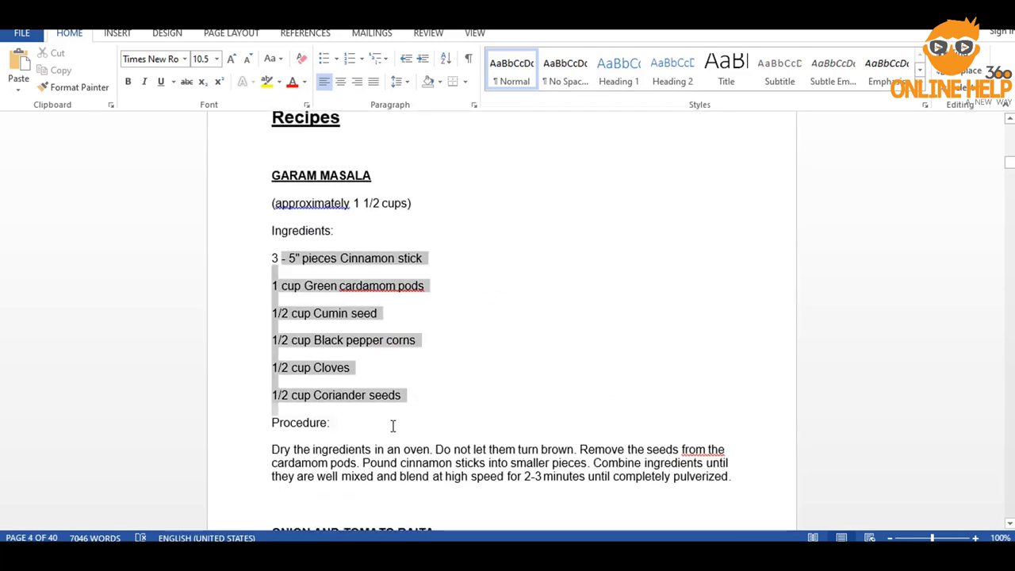
scroll(470, 355, "down", 7)
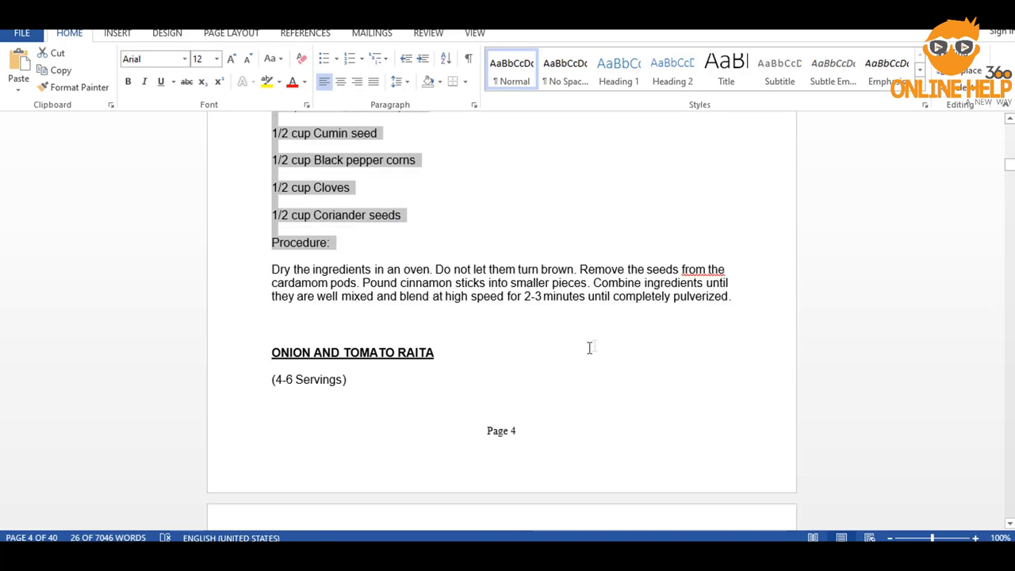
scroll(630, 315, "down", 15)
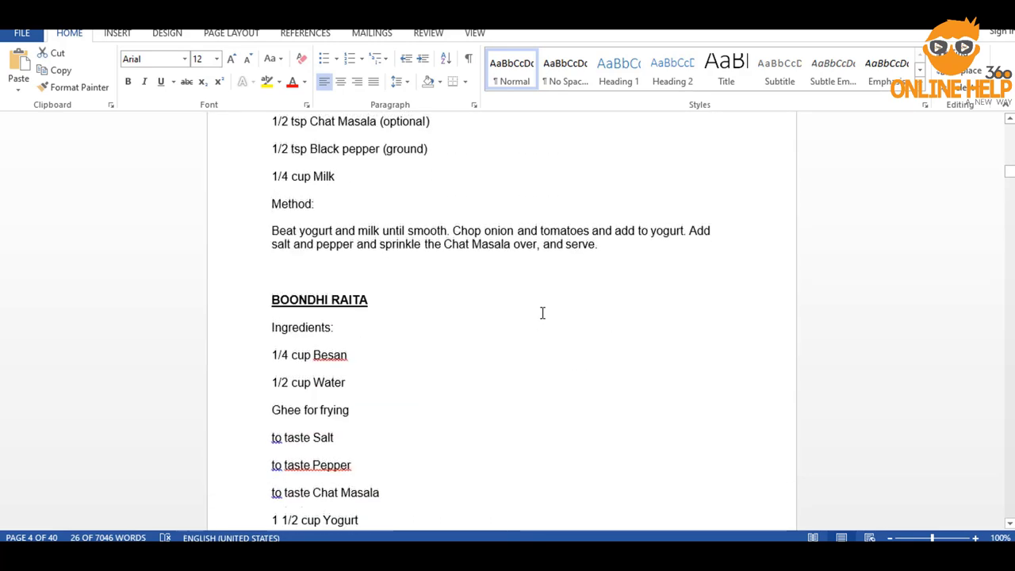
scroll(537, 358, "up", 6)
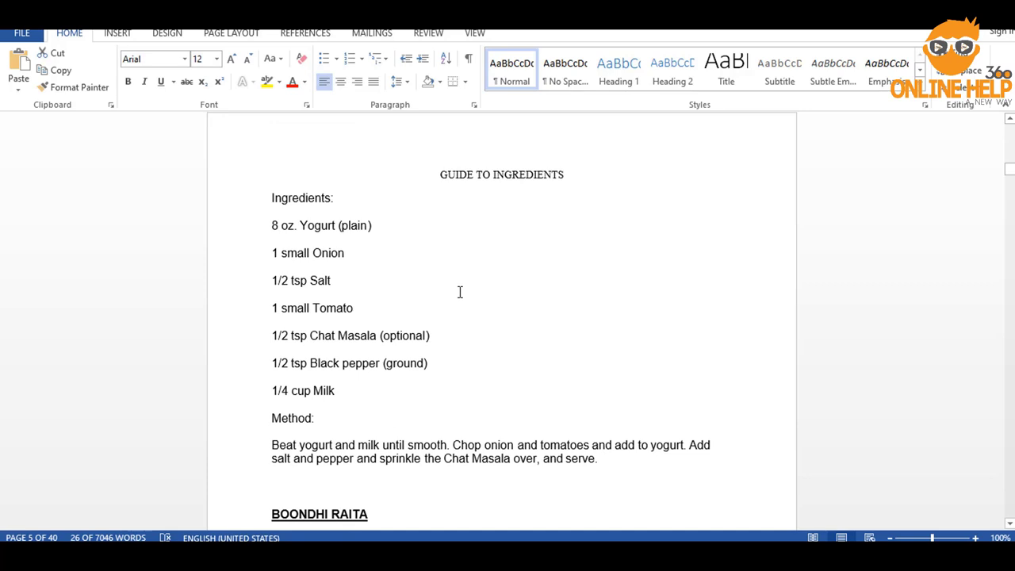
scroll(459, 292, "down", 5)
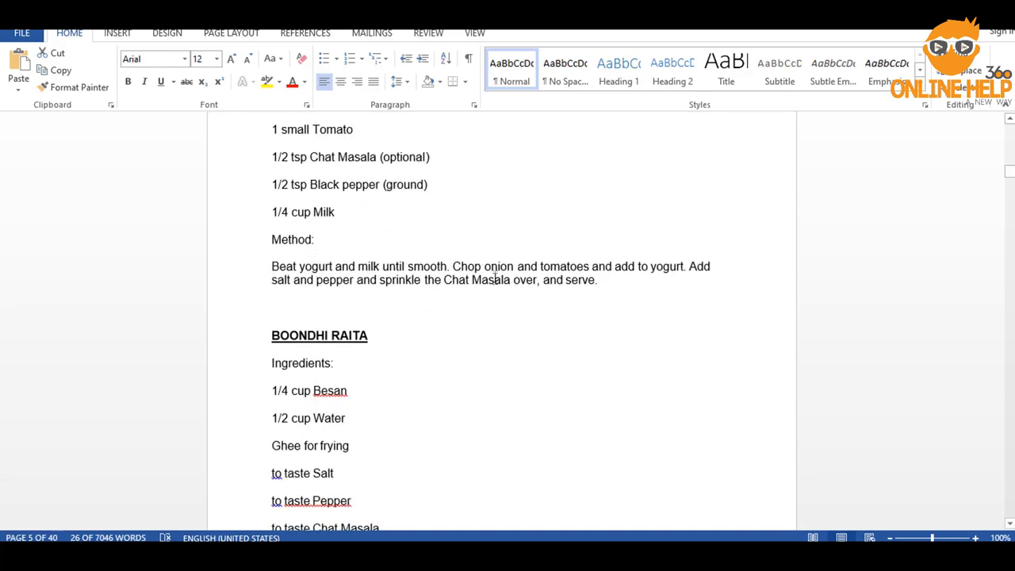
scroll(477, 293, "down", 20)
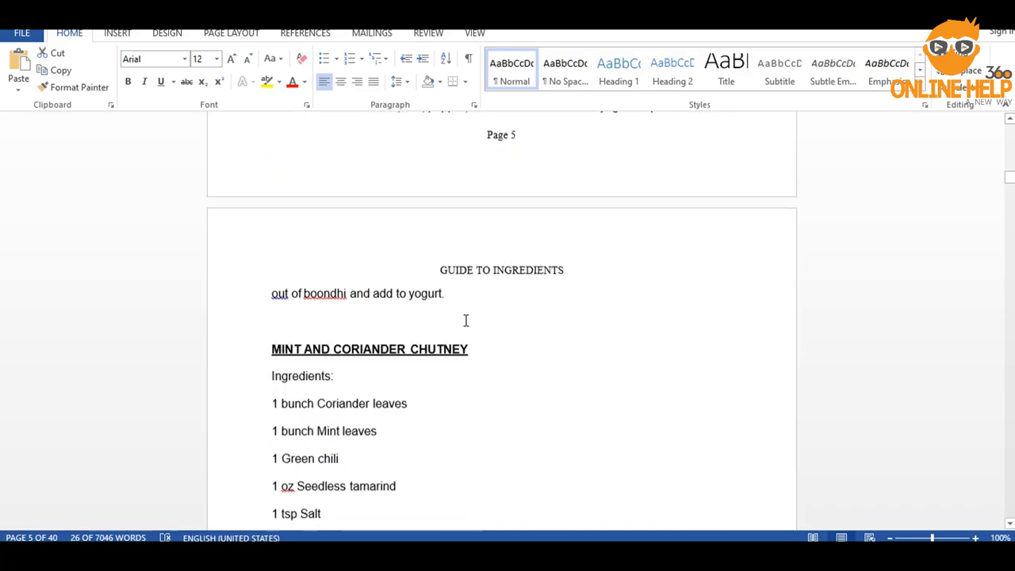
scroll(465, 321, "down", 20)
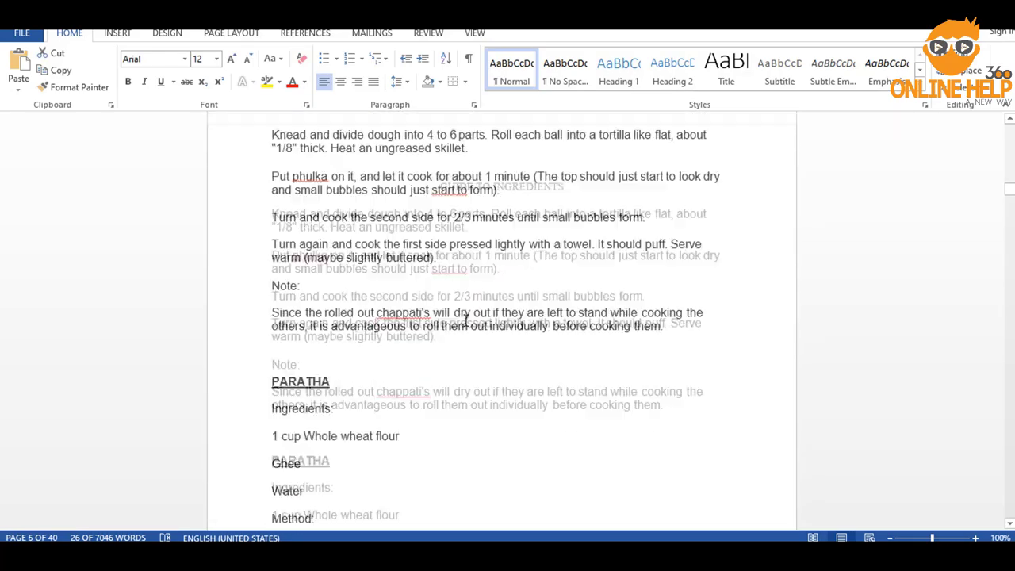
scroll(465, 320, "down", 20)
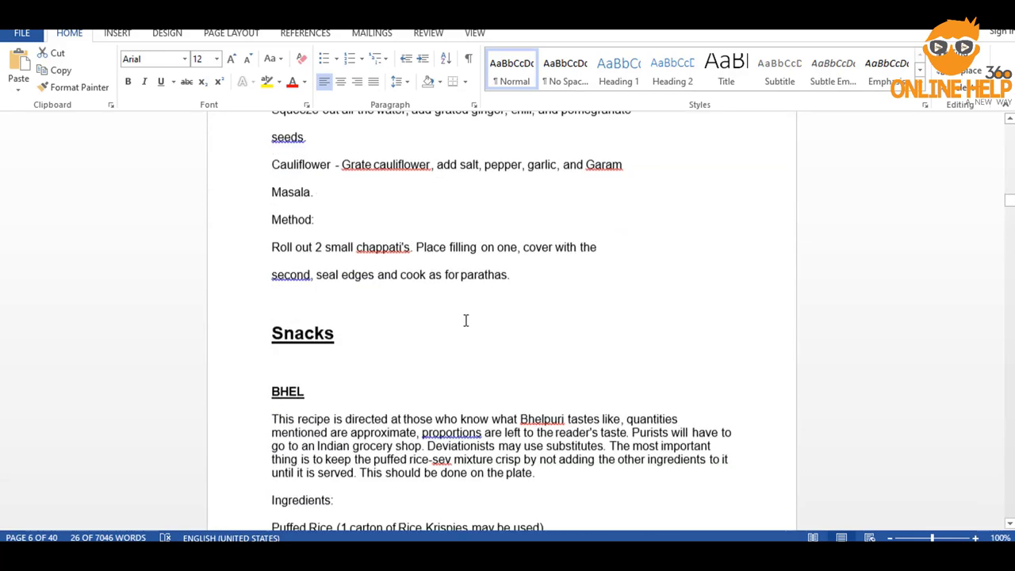
scroll(465, 320, "down", 20)
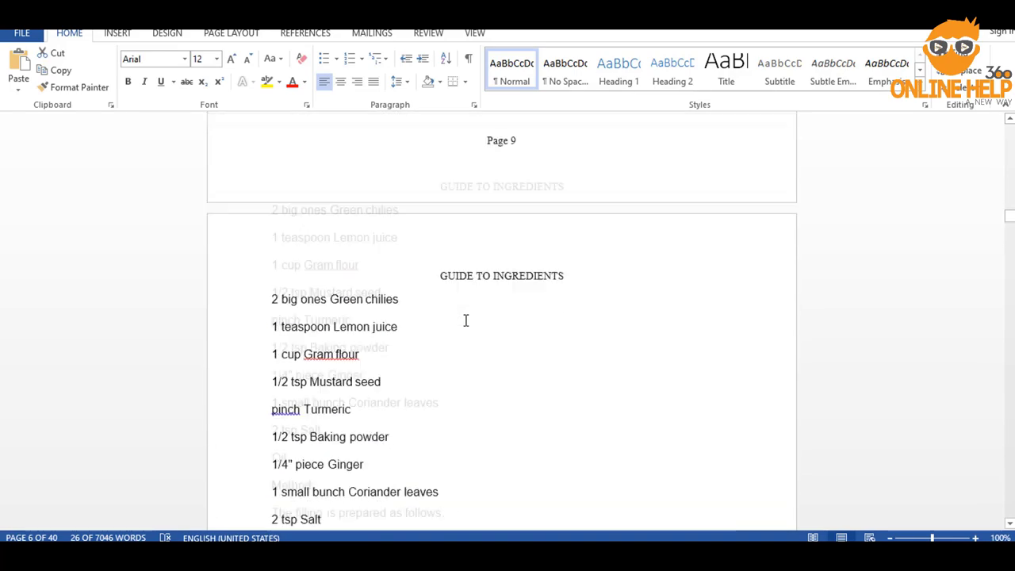